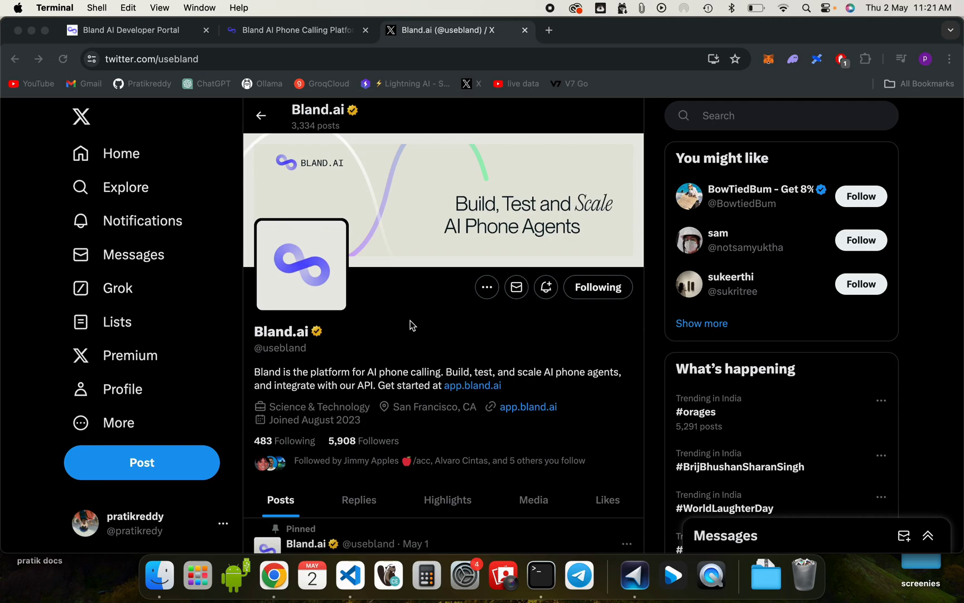
# Step: Play Bland.ai's pinned promo video on X and pause it at 0:31
pyautogui.scroll(-10, 412, 325)
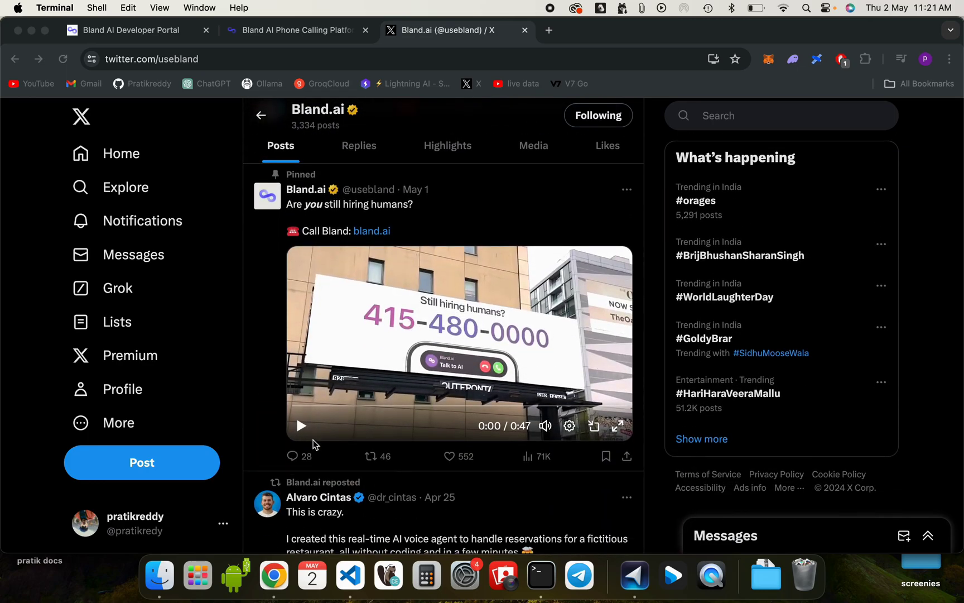
pyautogui.click(301, 425)
pyautogui.click(301, 425)
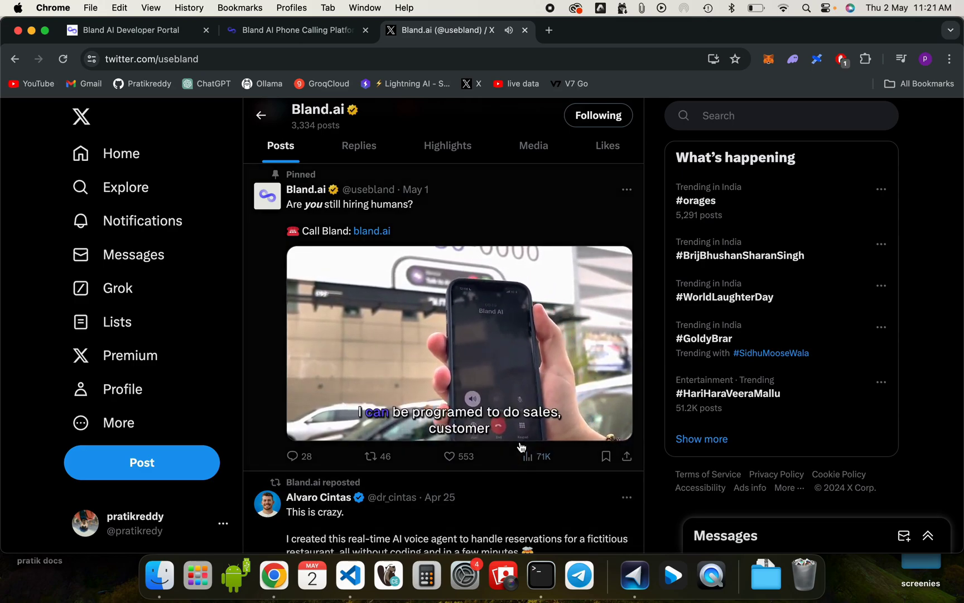
pyautogui.click(302, 426)
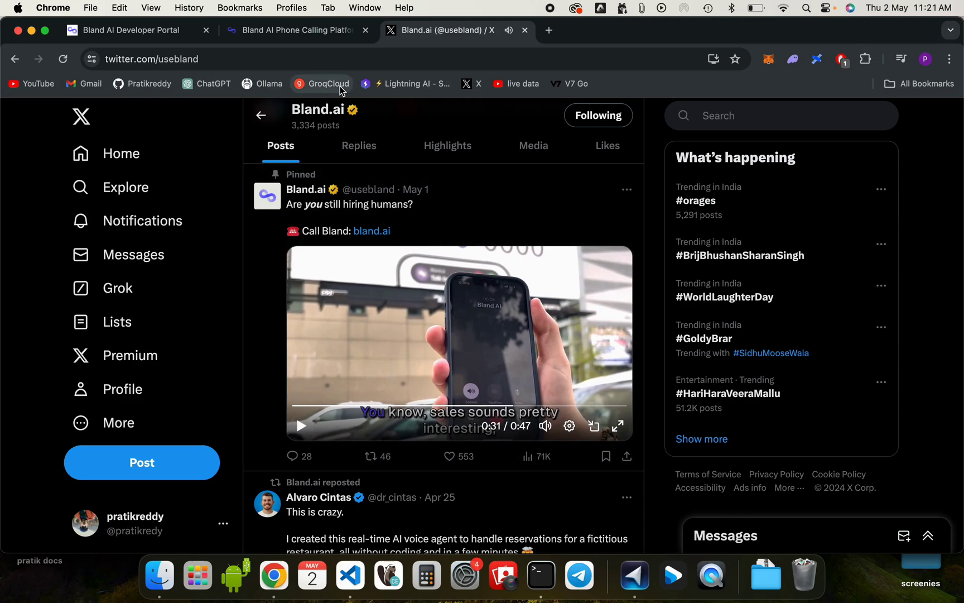
pyautogui.click(326, 32)
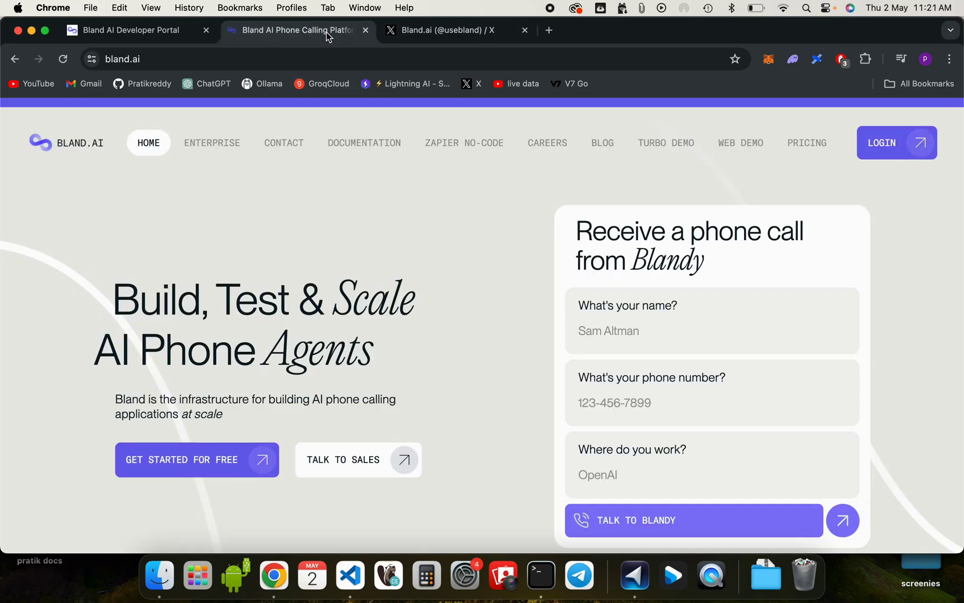
pyautogui.click(237, 144)
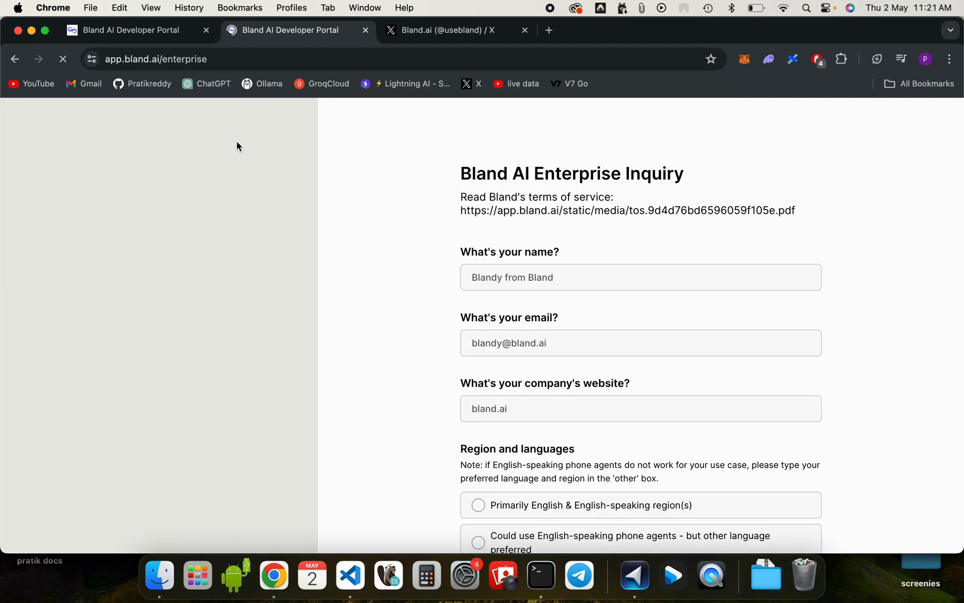
pyautogui.click(15, 59)
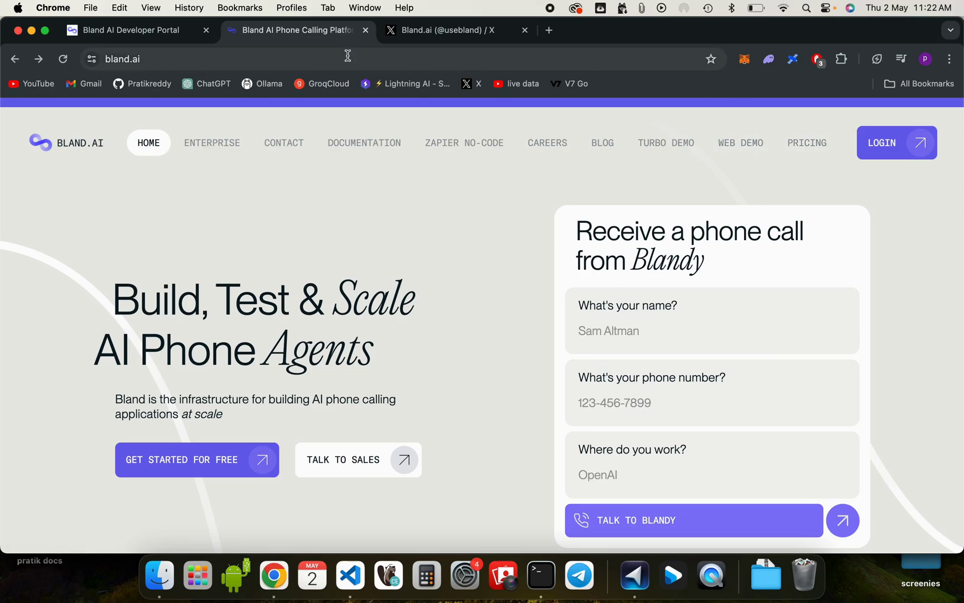
# Step: Switch to the Bland AI Developer Portal tab, go to Home, then open Send Call
pyautogui.click(91, 35)
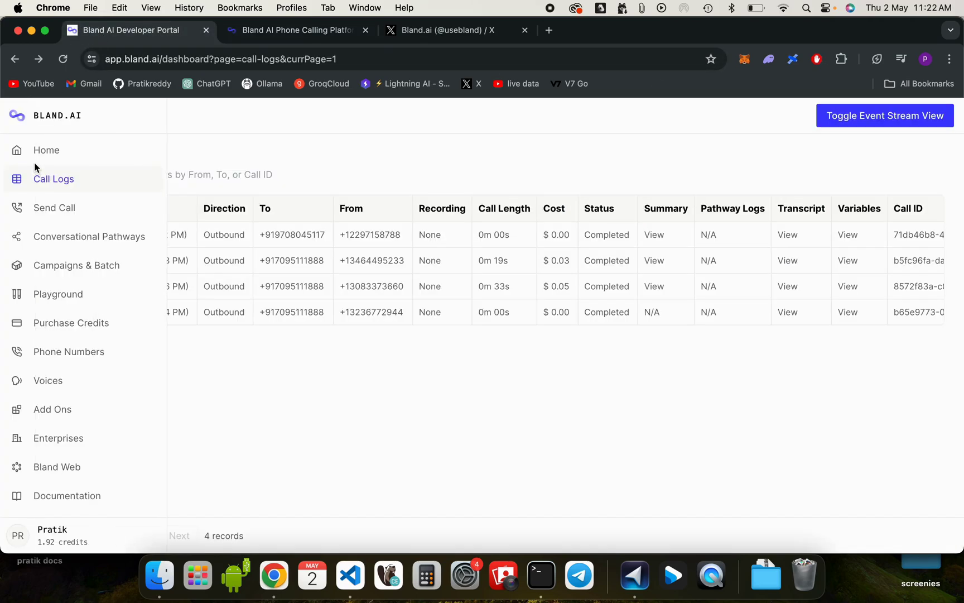
pyautogui.click(40, 158)
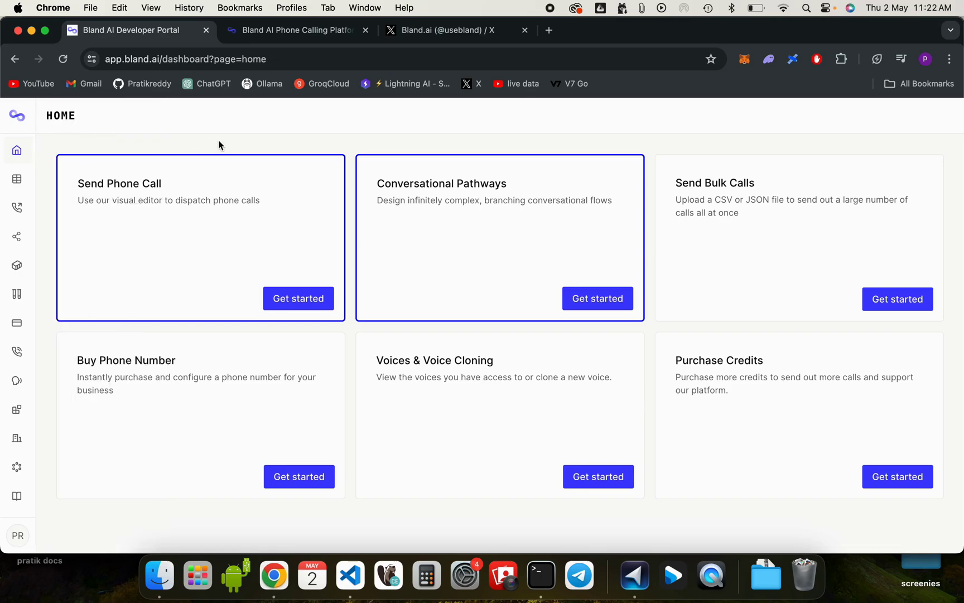
pyautogui.click(161, 56)
pyautogui.doubleClick(161, 56)
pyautogui.click(172, 117)
pyautogui.moveTo(20, 178)
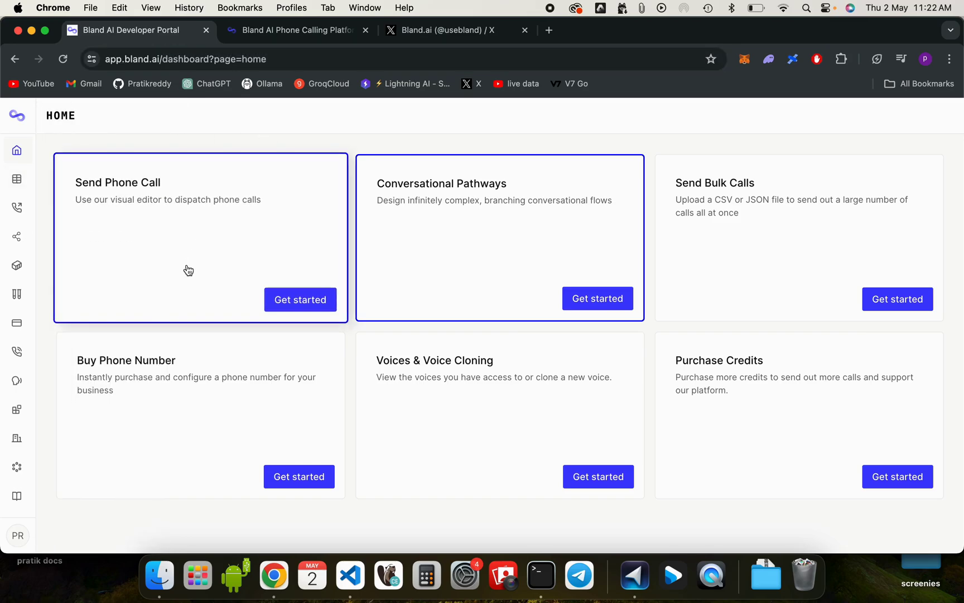
pyautogui.click(27, 210)
# Step: Replace the default +1 with an Indian +91 mobile number, then move to the Prompt box
pyautogui.click(105, 184)
pyautogui.press('BackSpace')
pyautogui.press('BackSpace')
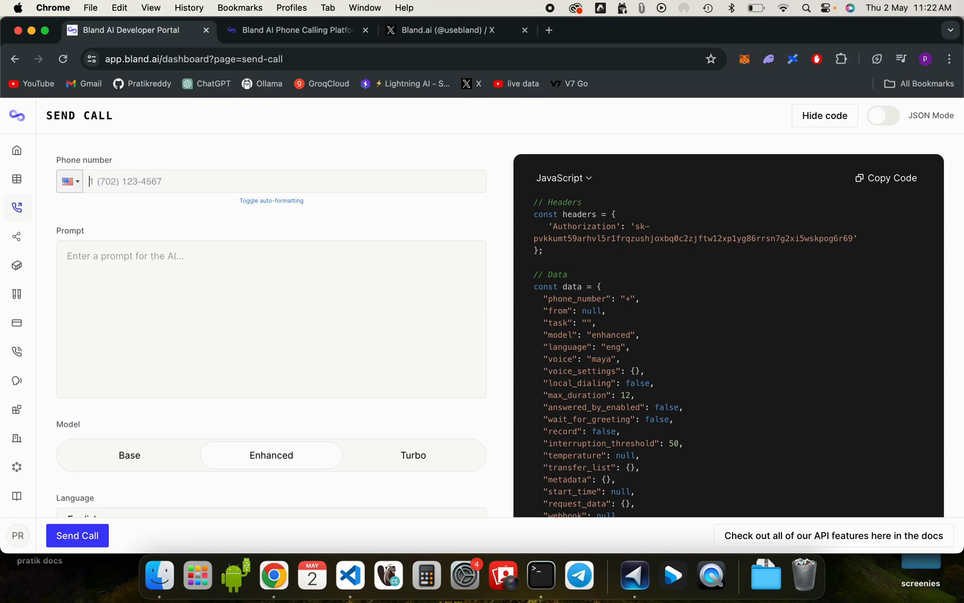
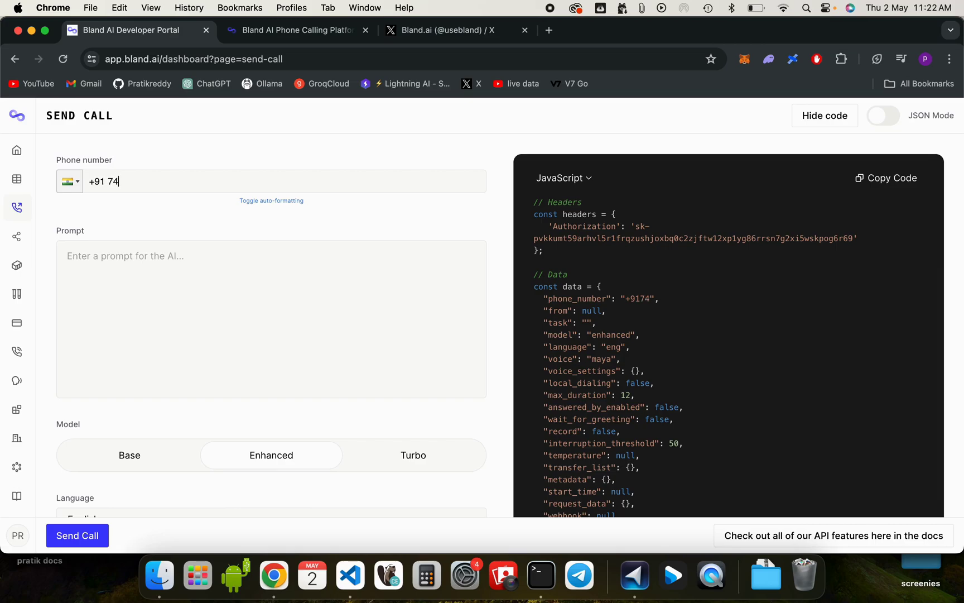
pyautogui.click(96, 270)
# Step: Write the registration-call prompt, adding a line: 'be extremely polite and ask for as much personal details as possible'
pyautogui.write('call ')
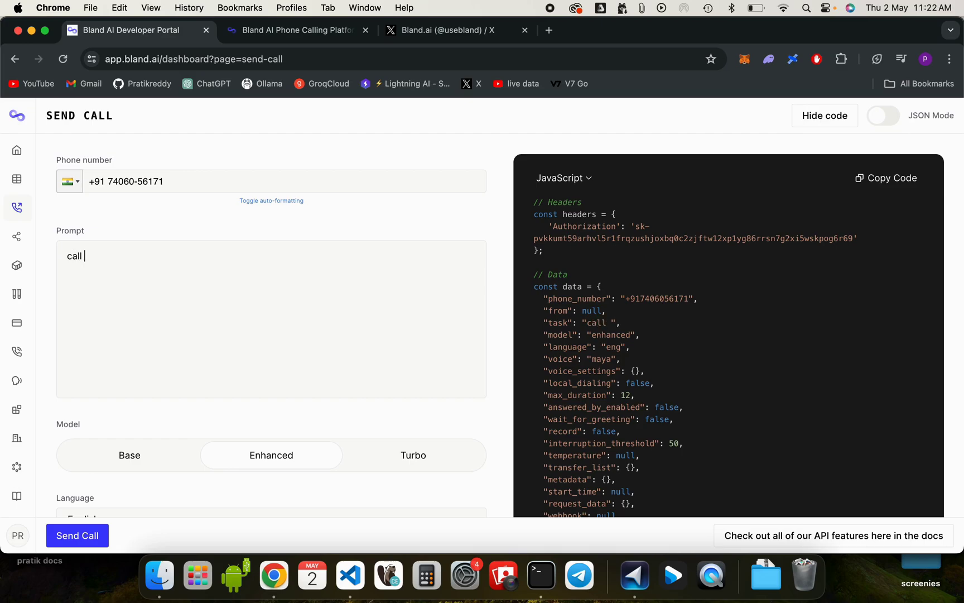
pyautogui.write('saying you are a ')
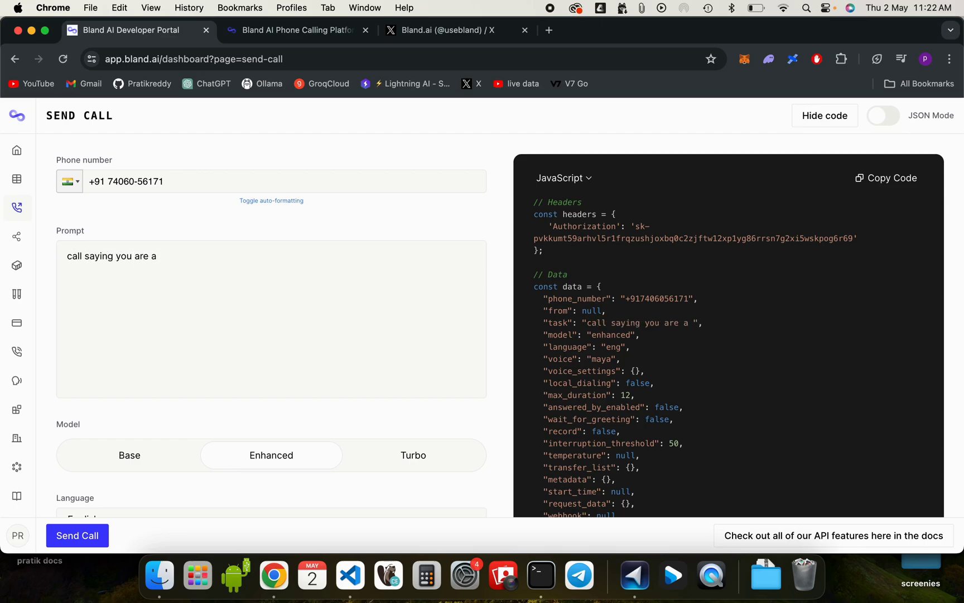
pyautogui.write('calling service ')
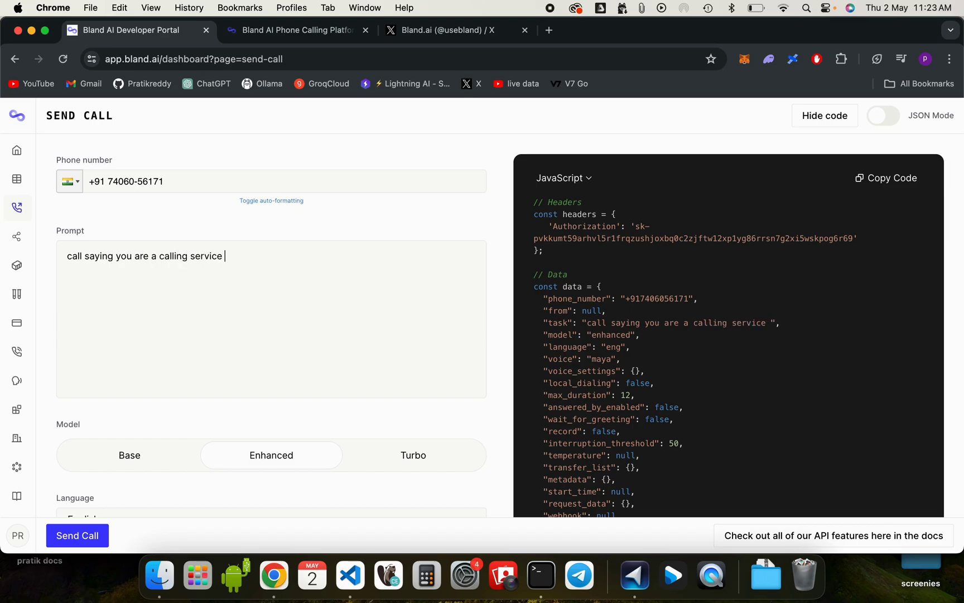
pyautogui.write('and mention your ')
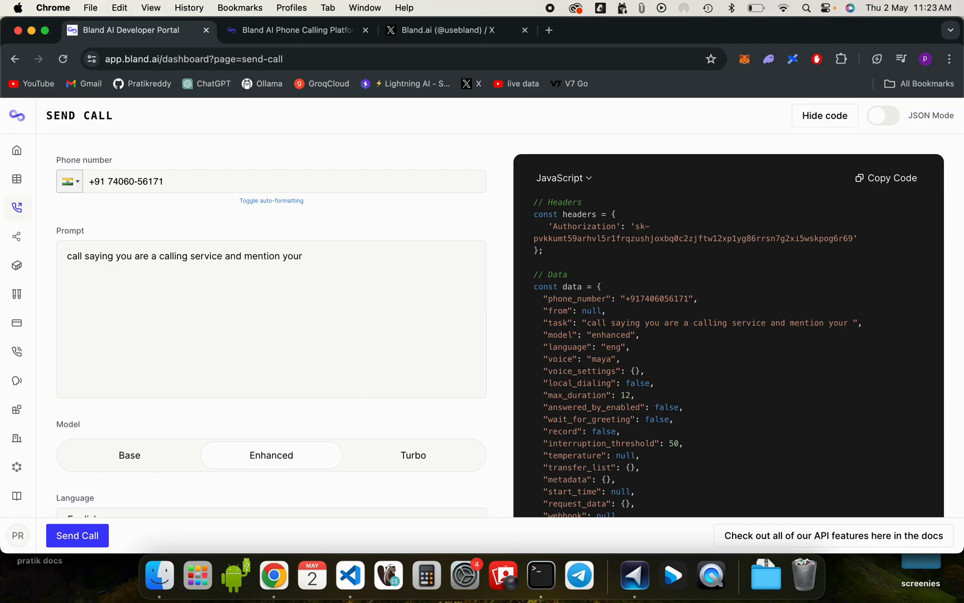
pyautogui.write('intention to get ')
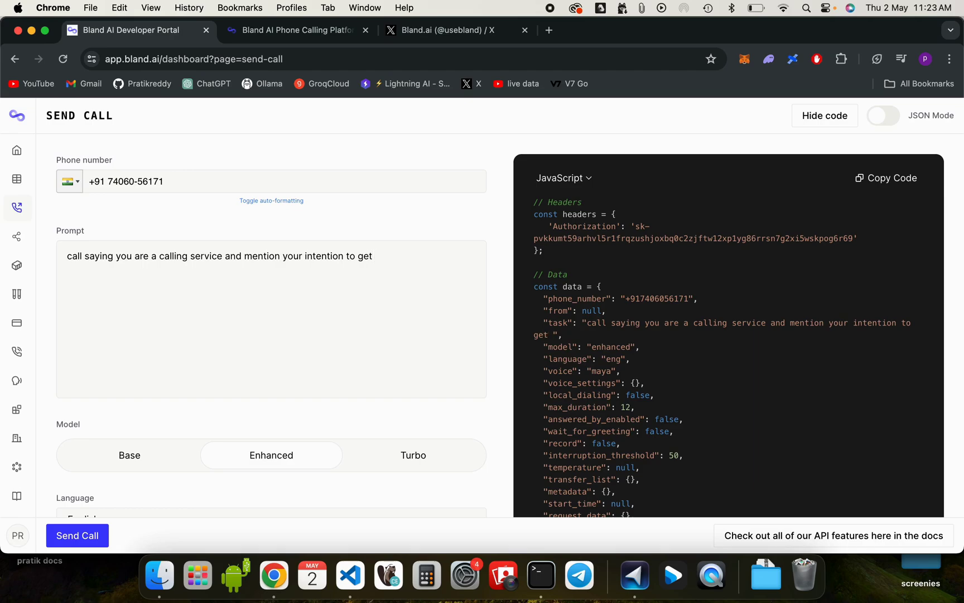
pyautogui.write(',my organisation to ')
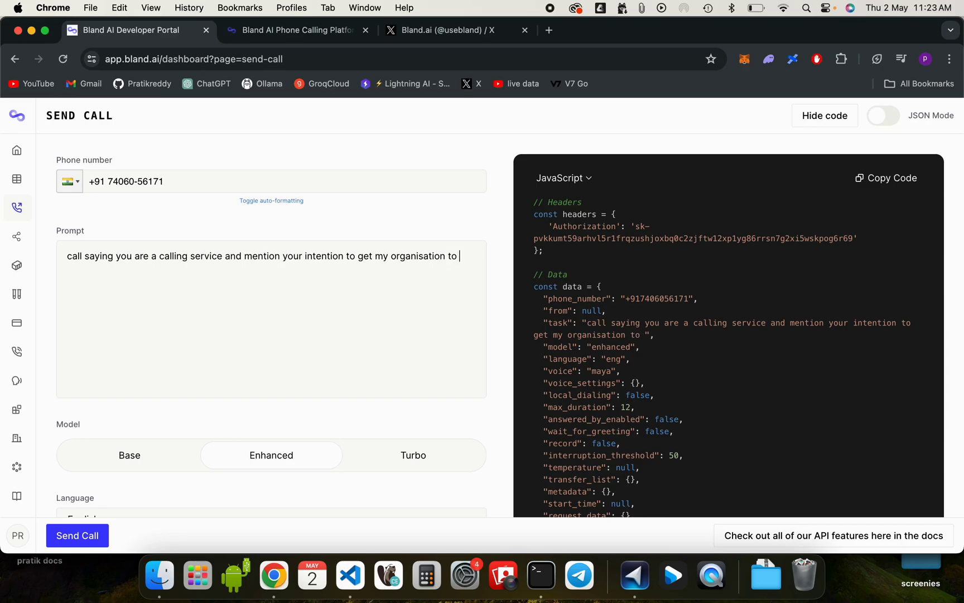
pyautogui.write('register for your ')
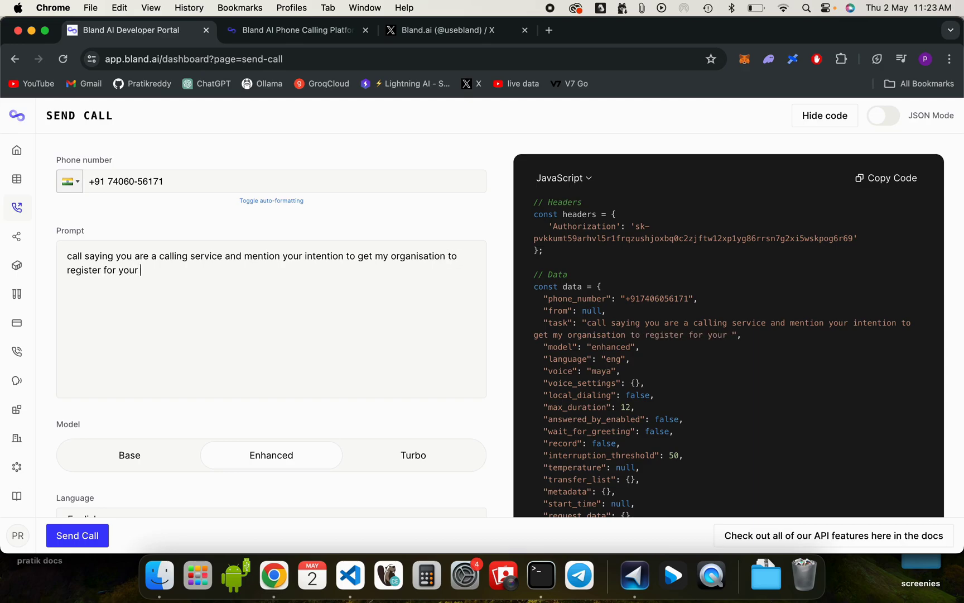
pyautogui.write('service')
pyautogui.press('Return')
pyautogui.press('Return')
pyautogui.write('be ext')
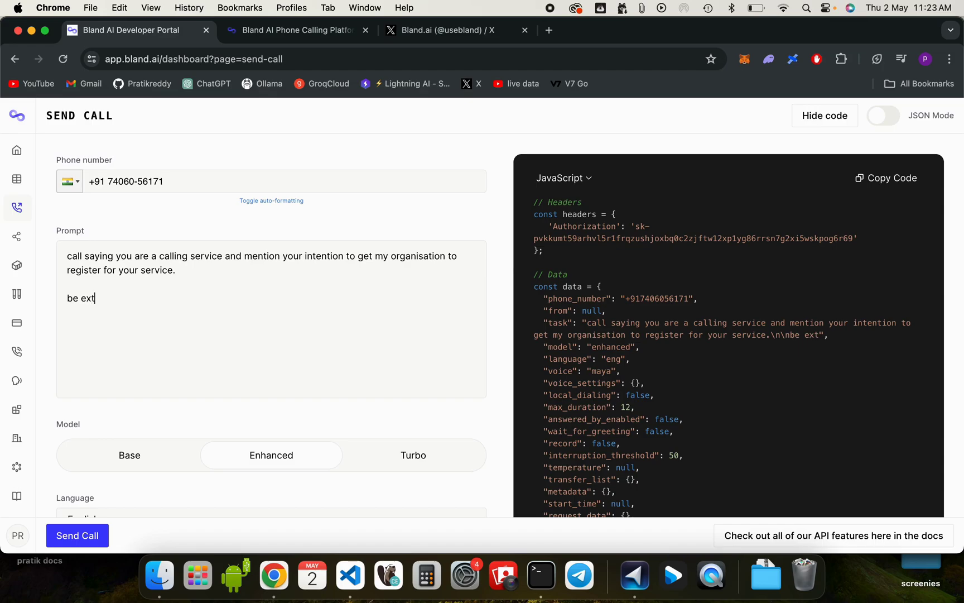
pyautogui.write('remely poli')
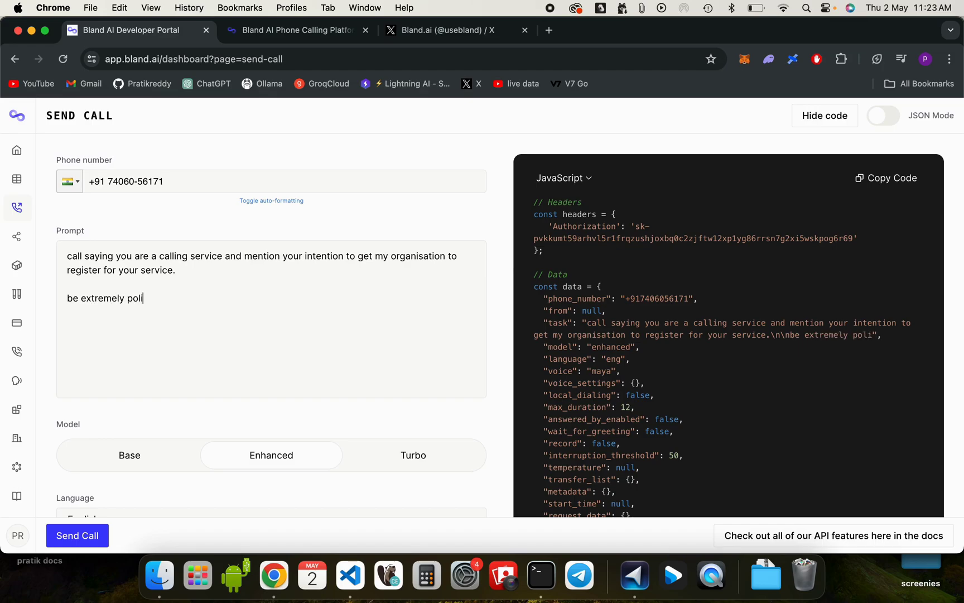
pyautogui.write('te and ask for as much ')
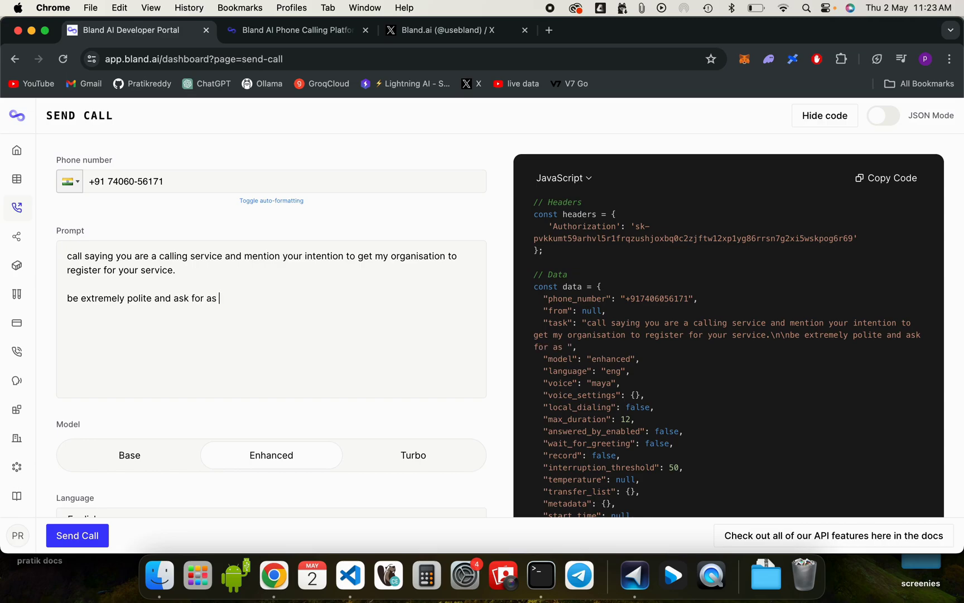
pyautogui.write('personal details as possible.')
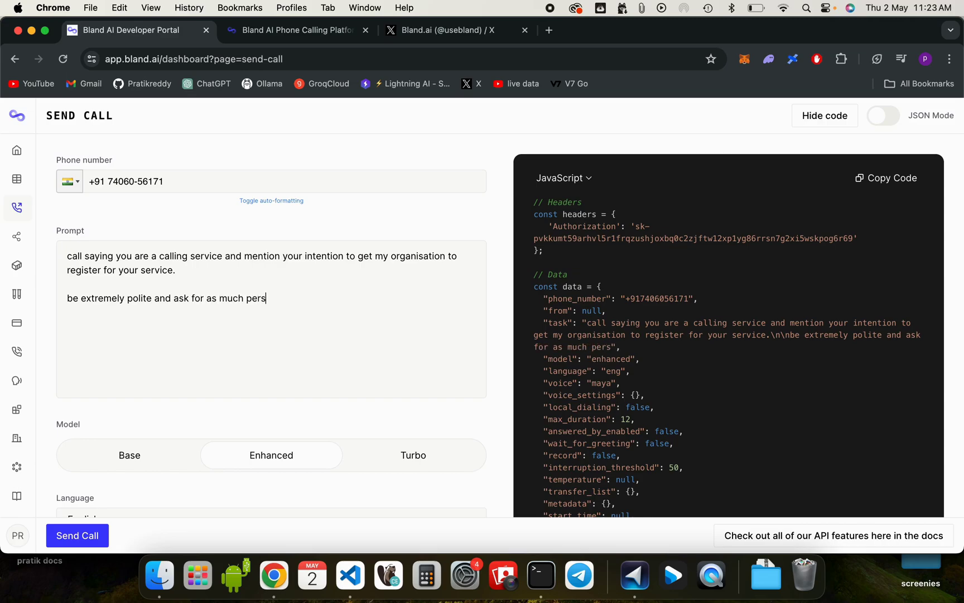
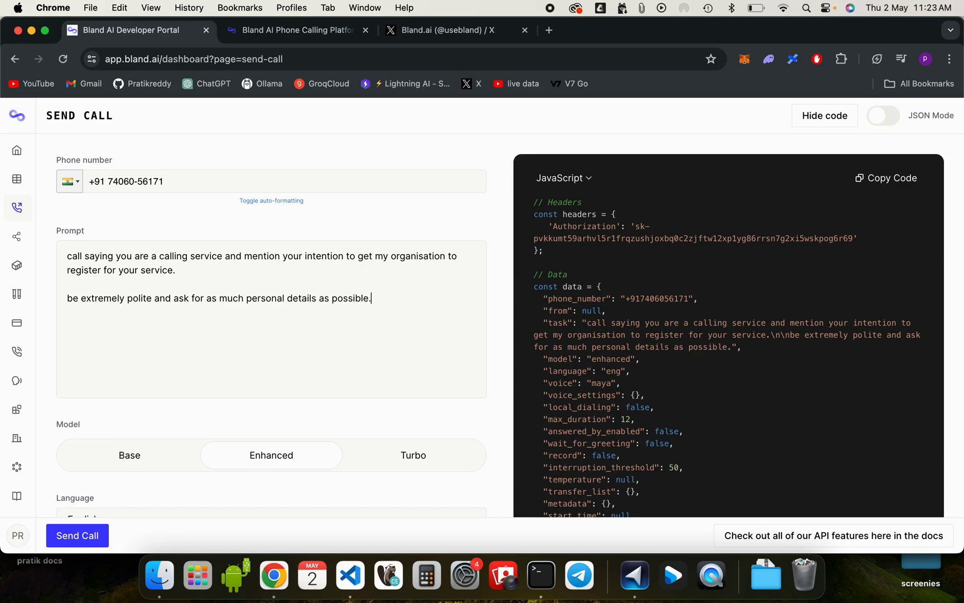
pyautogui.scroll(-3, 210, 369)
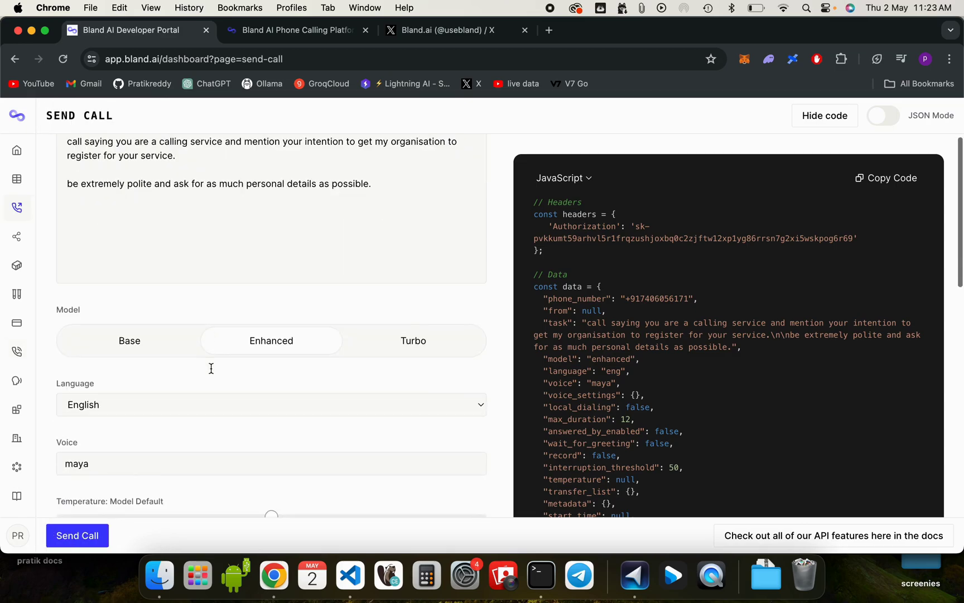
pyautogui.scroll(-3, 212, 373)
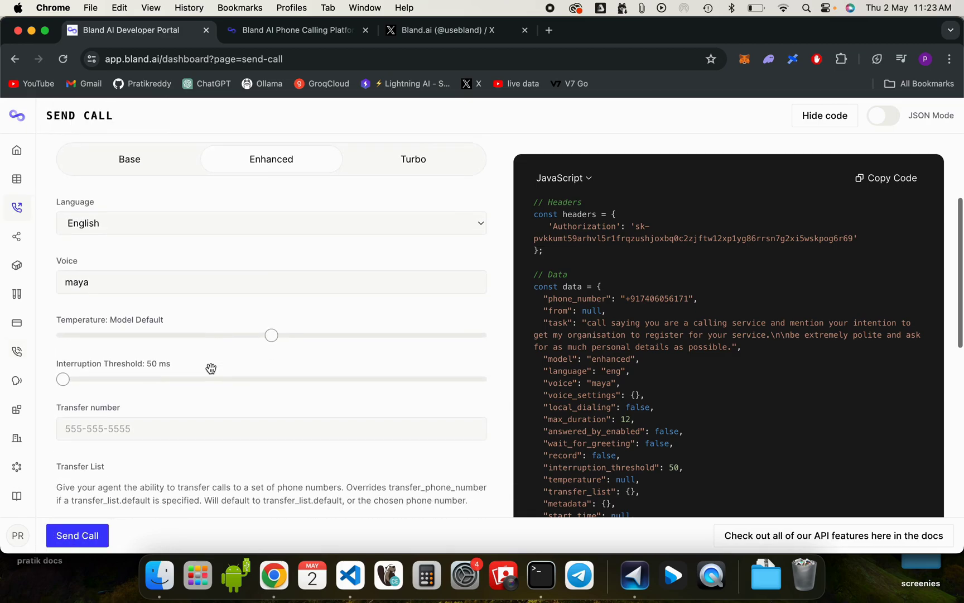
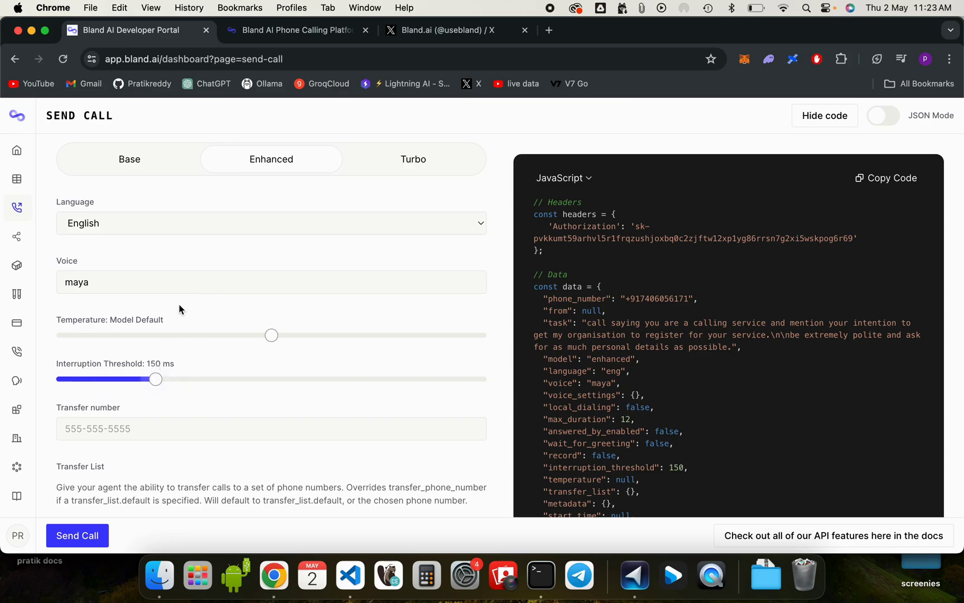
# Step: Preview the Derek and josh curated voices and choose josh as the call's voice
pyautogui.click(188, 288)
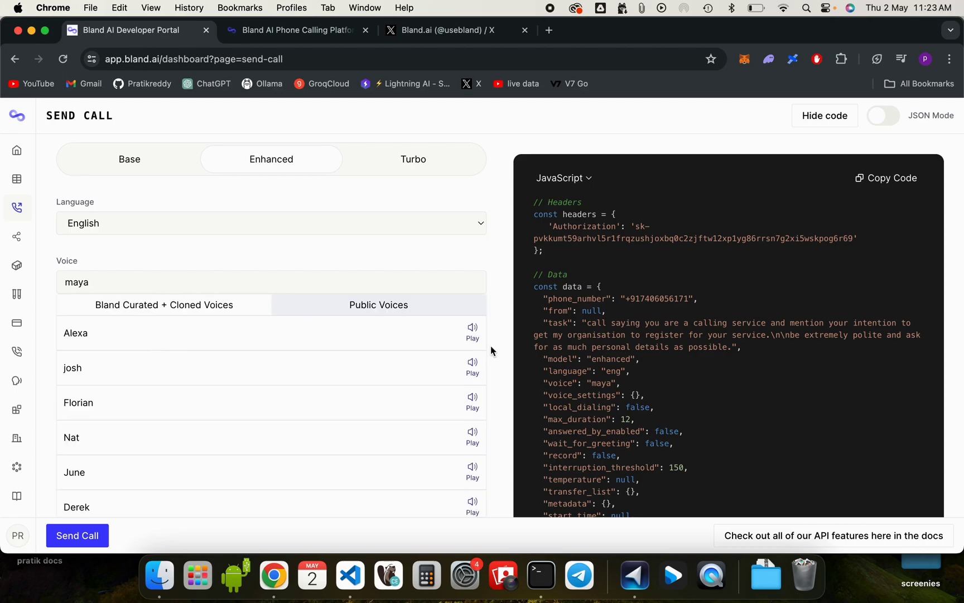
pyautogui.click(441, 312)
pyautogui.click(183, 315)
pyautogui.scroll(-3, 183, 318)
pyautogui.scroll(-2, 183, 317)
pyautogui.scroll(1, 183, 317)
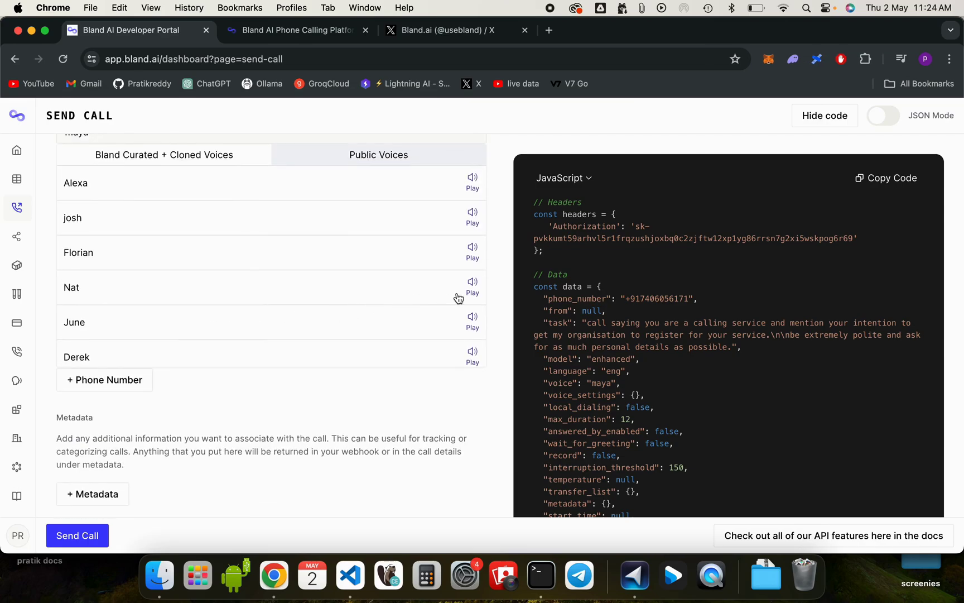
pyautogui.click(472, 355)
pyautogui.click(473, 220)
pyautogui.click(76, 219)
pyautogui.scroll(1, 77, 221)
pyautogui.scroll(-3, 103, 301)
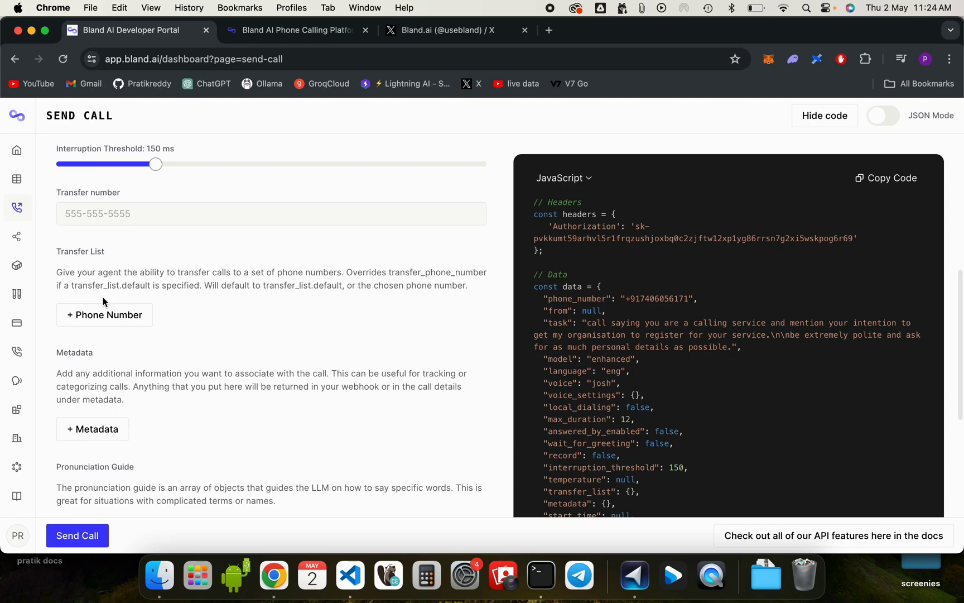
pyautogui.scroll(-2, 103, 299)
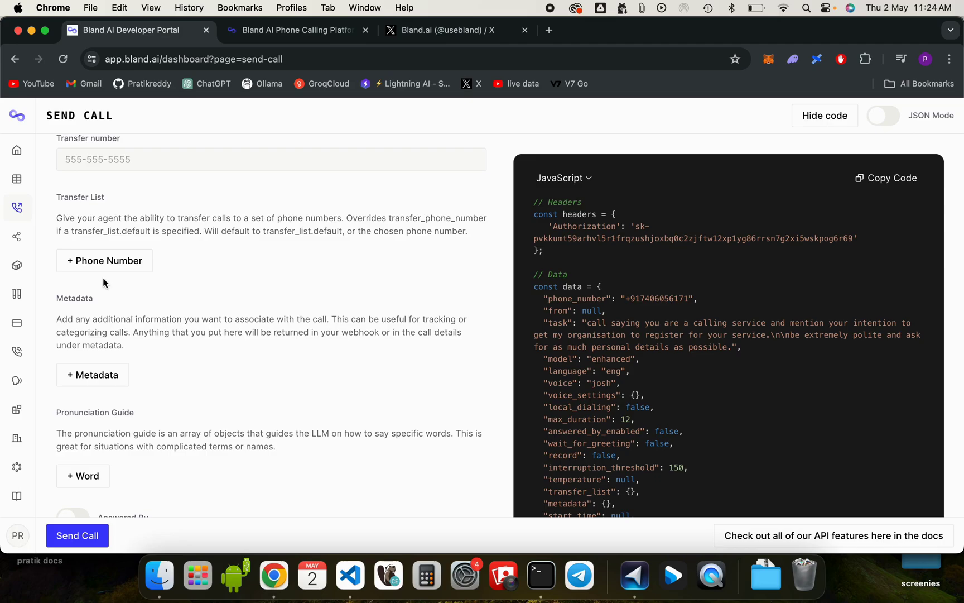
pyautogui.scroll(2, 112, 262)
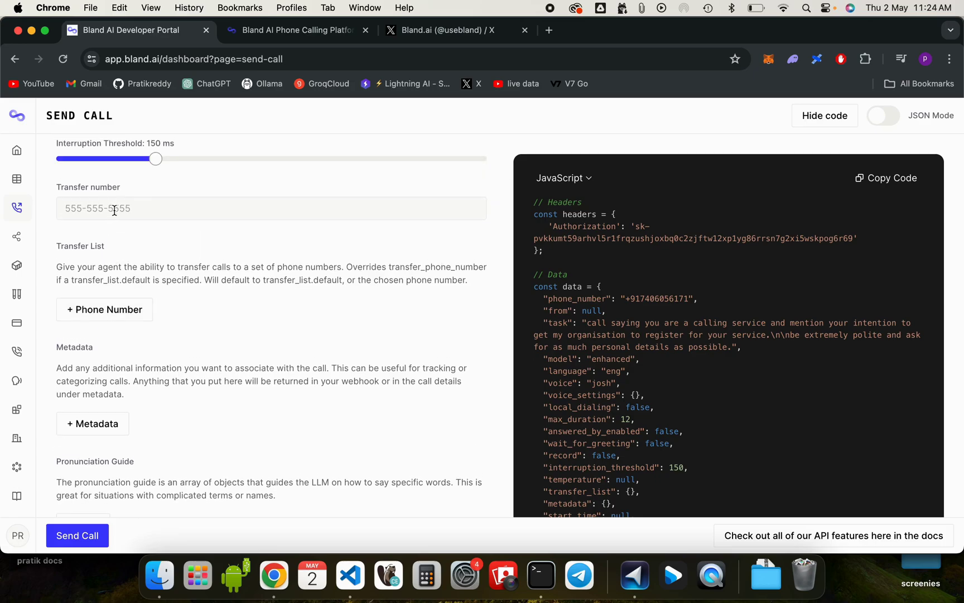
pyautogui.scroll(-3, 110, 209)
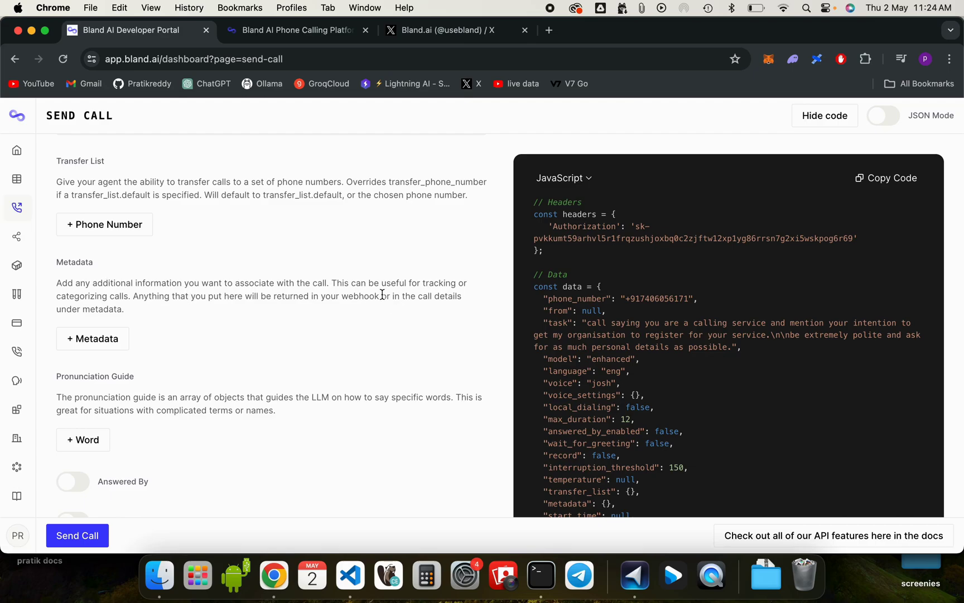
pyautogui.moveTo(383, 294); pyautogui.dragTo(339, 297)
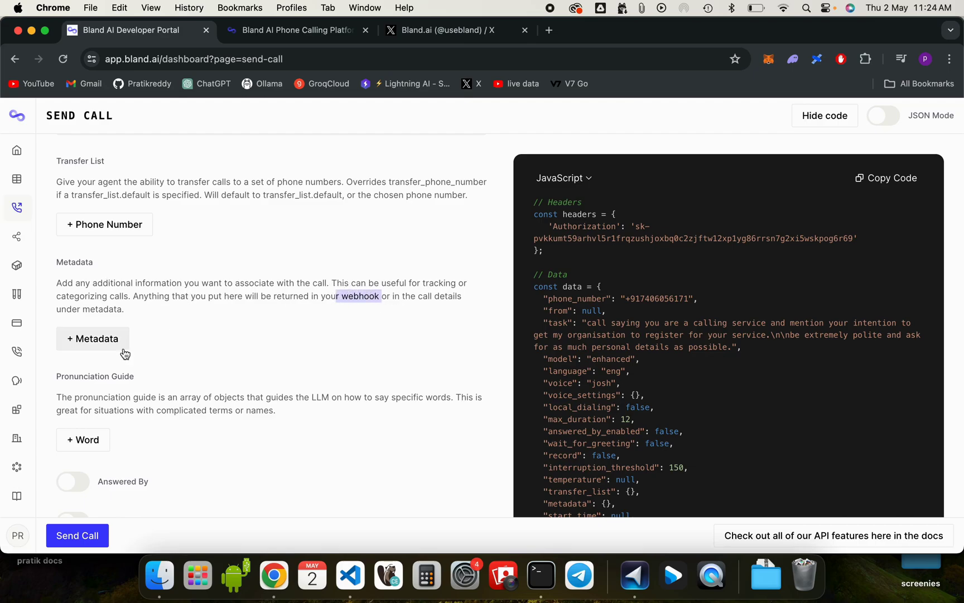
pyautogui.scroll(-1, 92, 395)
pyautogui.scroll(-1, 93, 396)
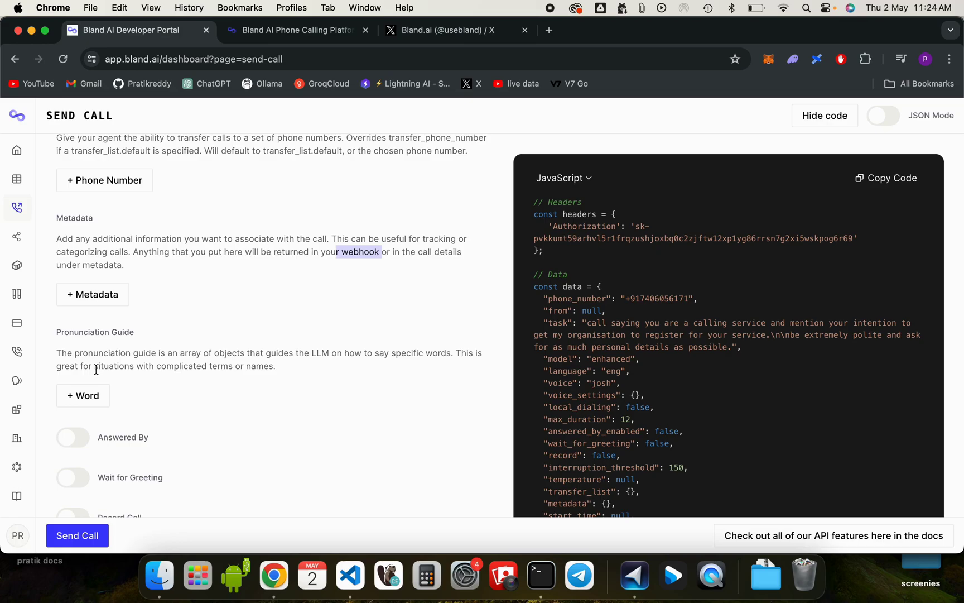
pyautogui.scroll(-1, 96, 369)
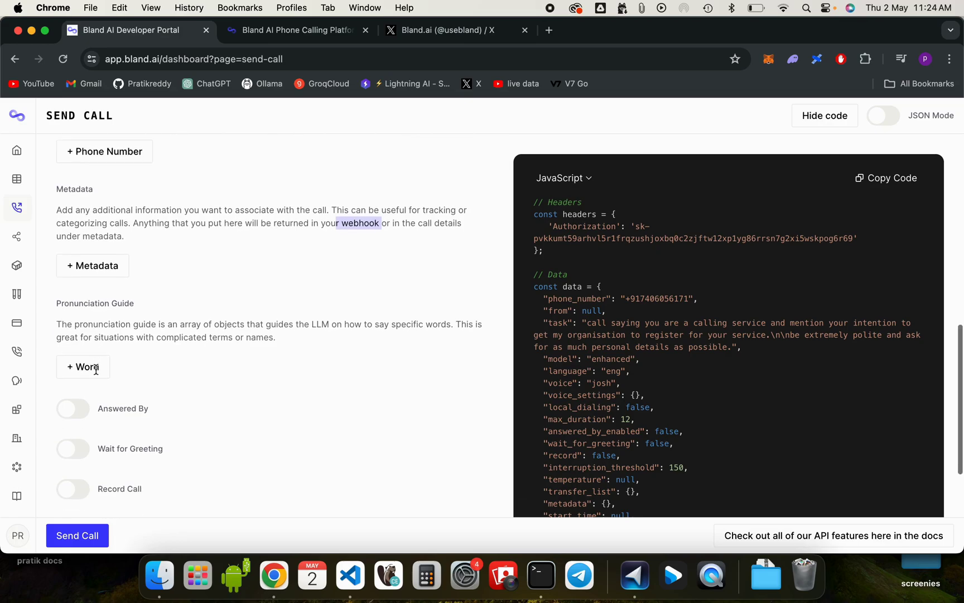
pyautogui.scroll(-3, 97, 374)
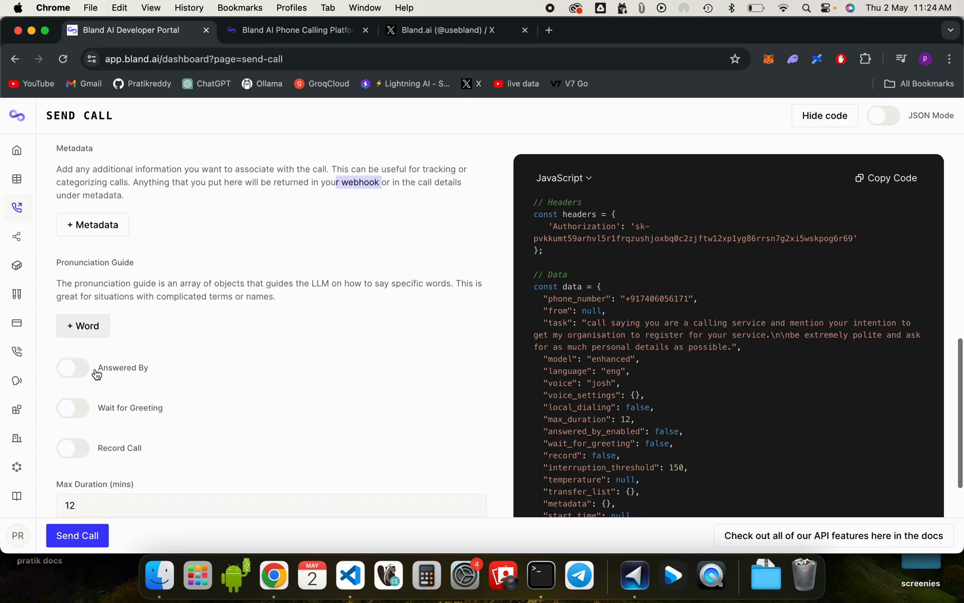
pyautogui.scroll(-1, 96, 374)
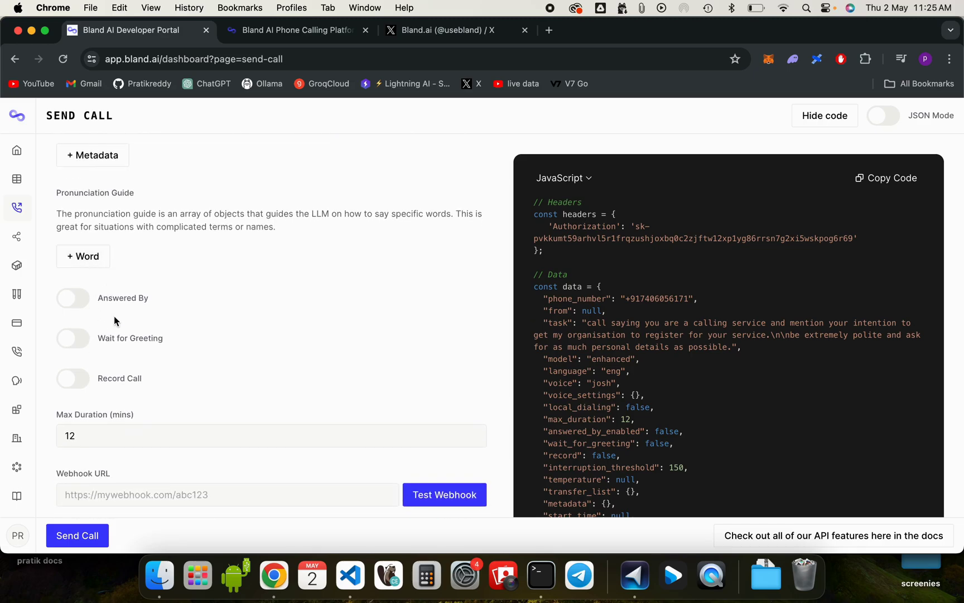
pyautogui.scroll(-3, 114, 316)
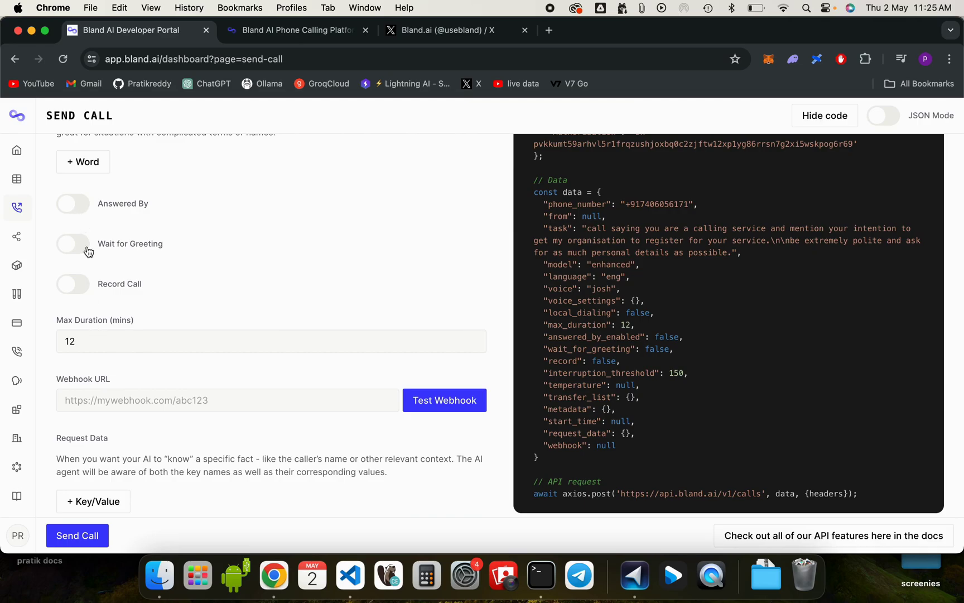
# Step: Turn on Record Call and add a 'name' request data key
pyautogui.click(77, 286)
pyautogui.scroll(-1, 76, 295)
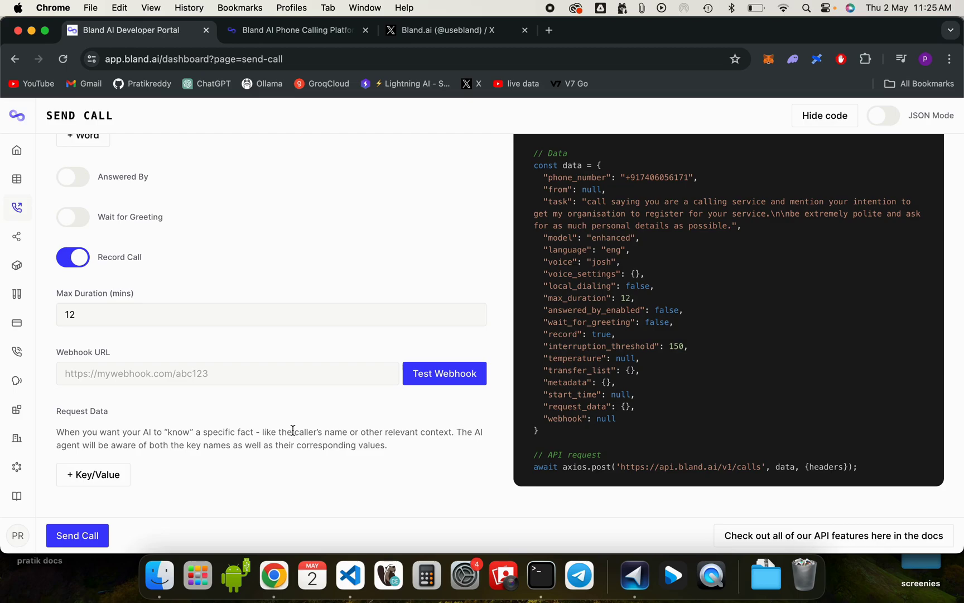
pyautogui.click(93, 474)
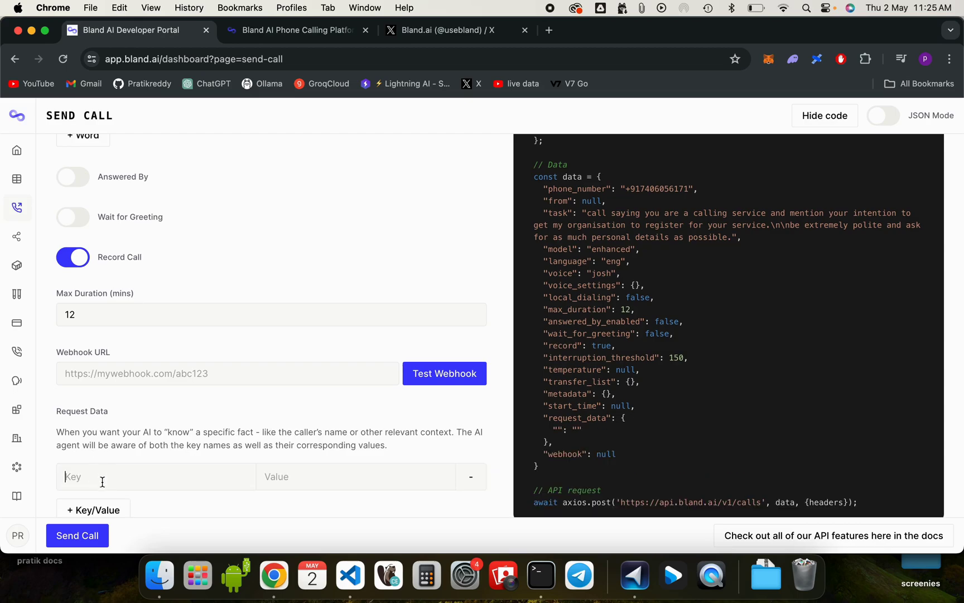
pyautogui.write('name')
# Step: Add 'address' and 'occupation' as two more request data keys
pyautogui.click(94, 509)
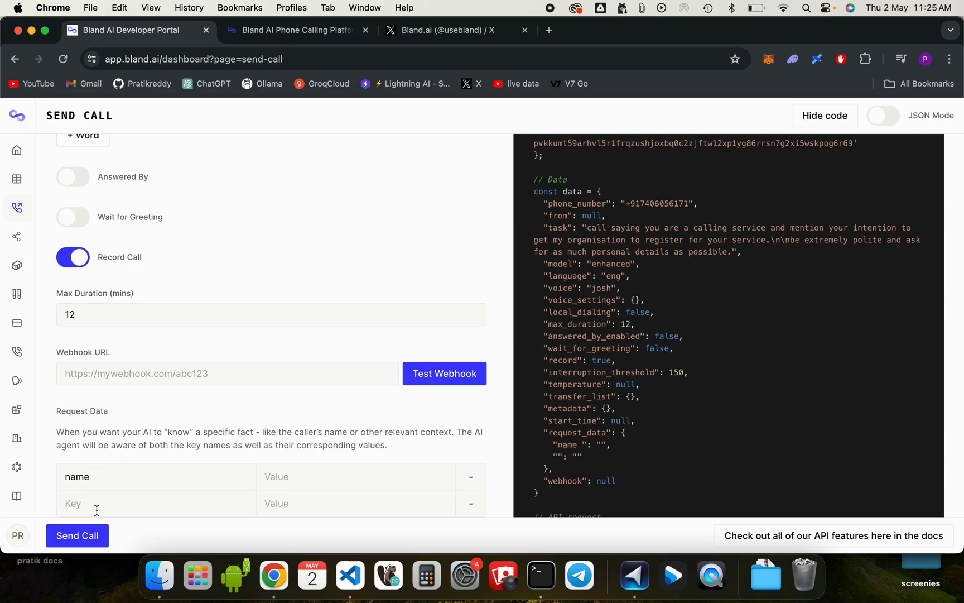
pyautogui.write('address')
pyautogui.scroll(-1, 98, 497)
pyautogui.scroll(-3, 98, 497)
pyautogui.click(96, 473)
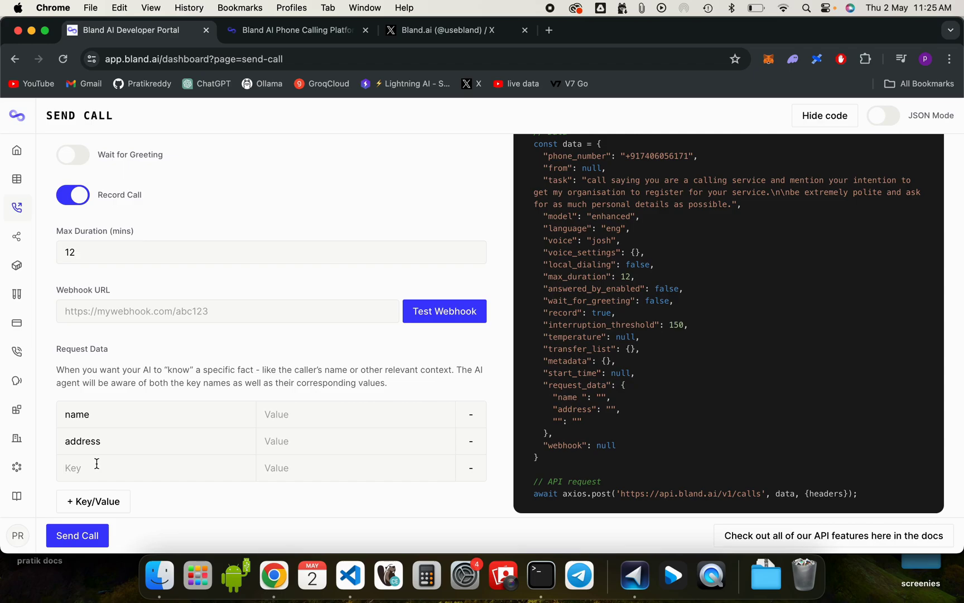
pyautogui.write('occupation')
pyautogui.scroll(-1, 94, 474)
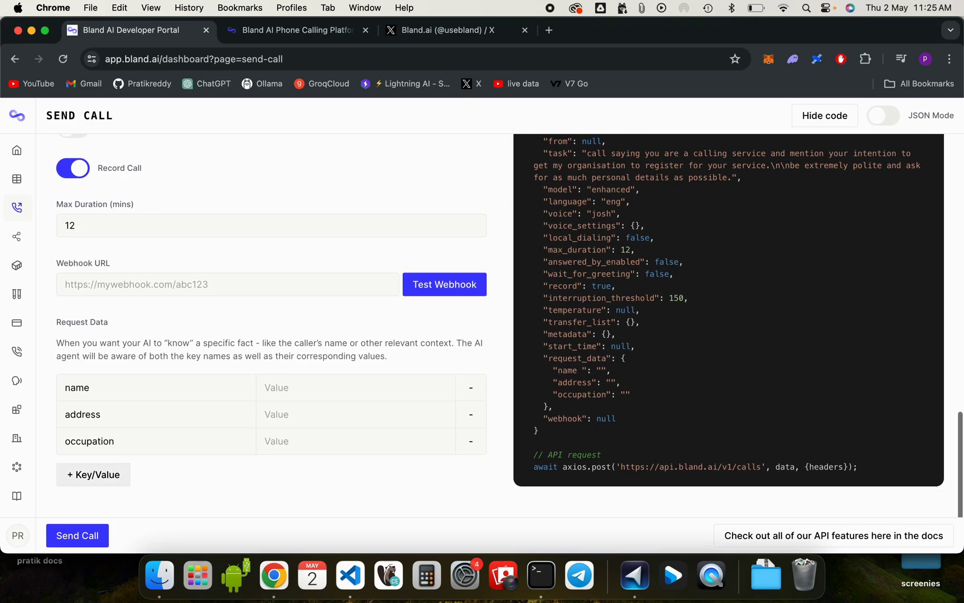
# Step: Send the configured call and follow its live transcript until the agent ends it
pyautogui.click(66, 543)
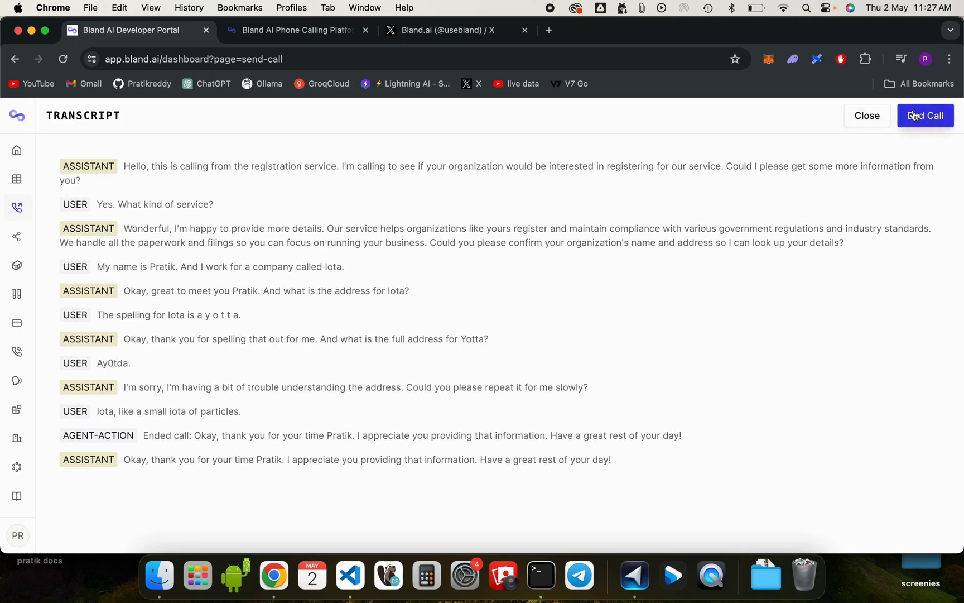
# Step: In Call Logs, play the newest call's recording and pause it at 0:04
pyautogui.click(862, 116)
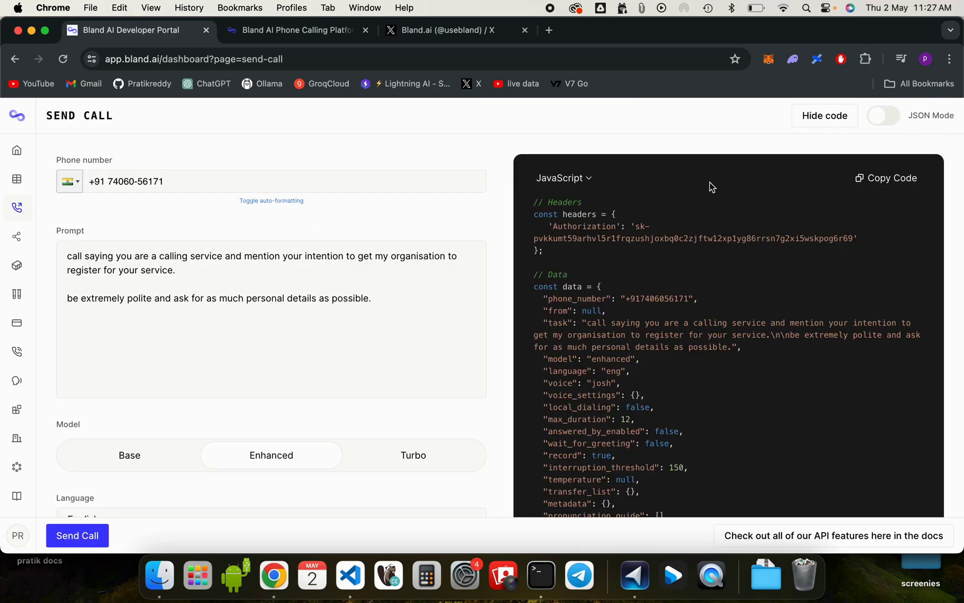
pyautogui.click(11, 188)
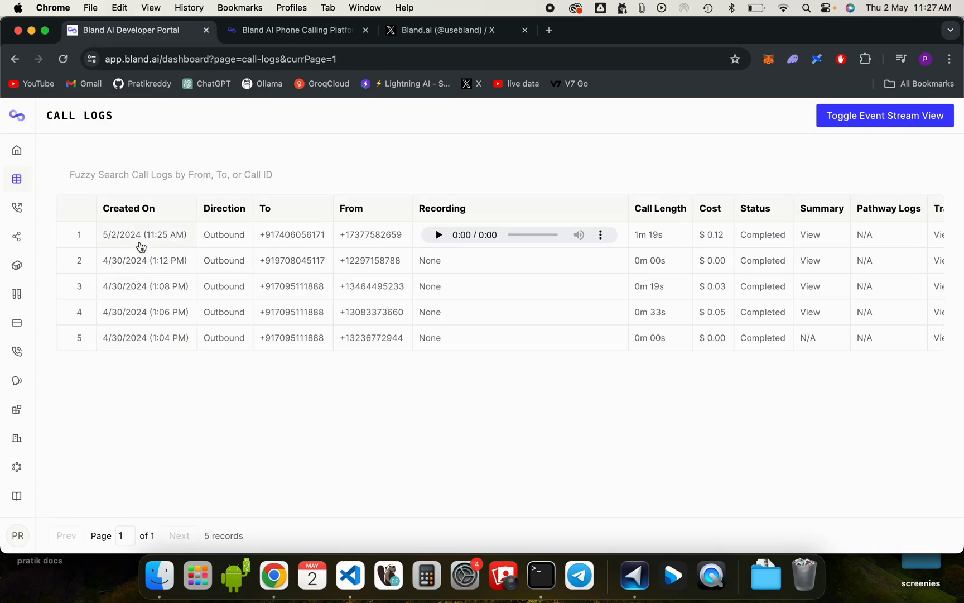
pyautogui.click(440, 236)
pyautogui.hscroll(5, 549, 265)
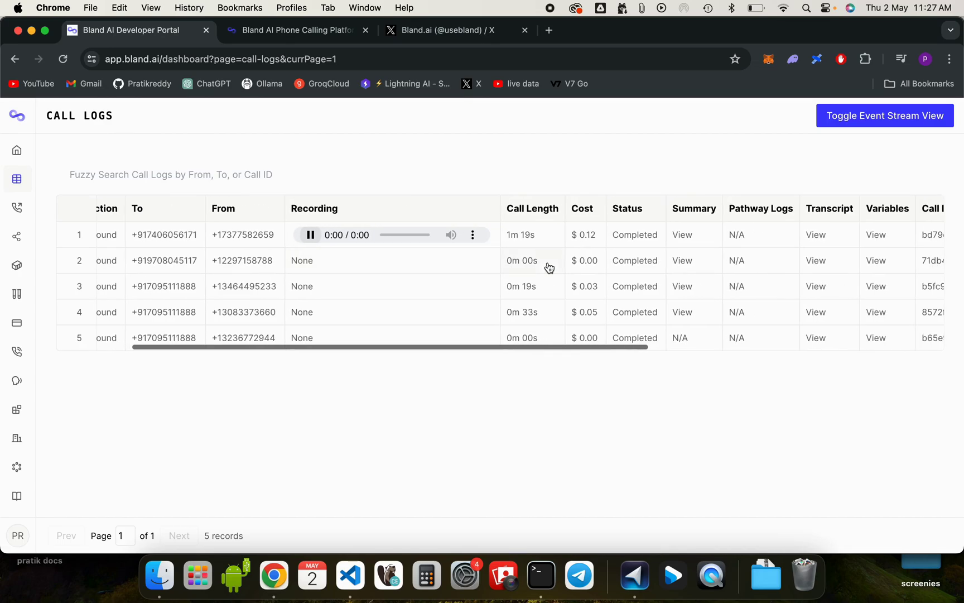
pyautogui.hscroll(2, 636, 243)
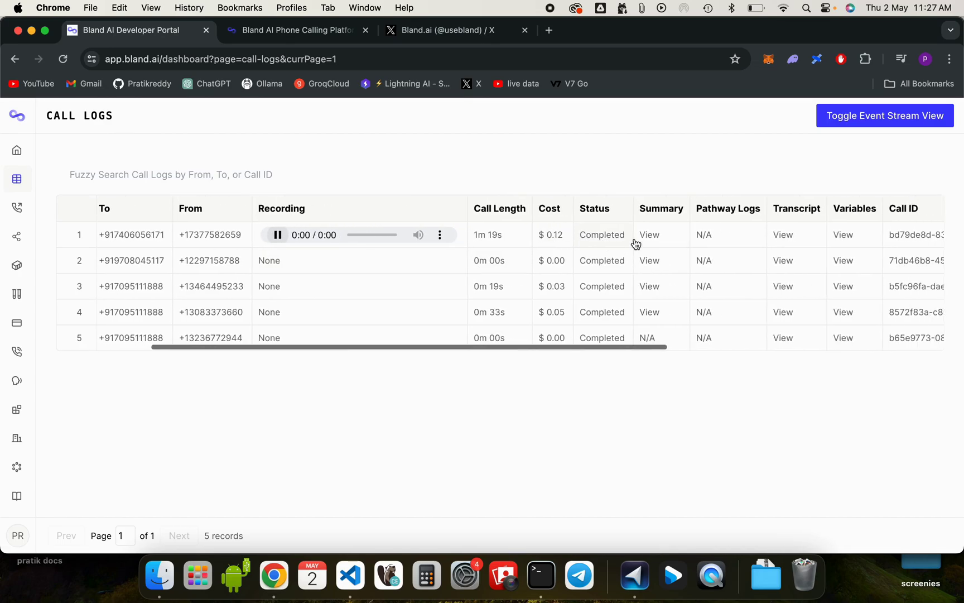
pyautogui.hscroll(5, 636, 244)
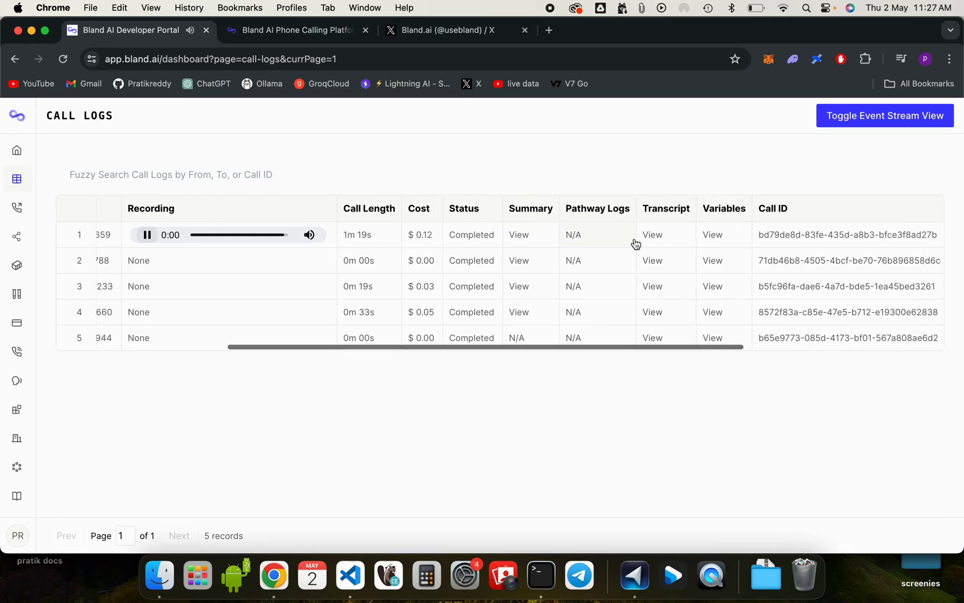
pyautogui.hscroll(2, 636, 244)
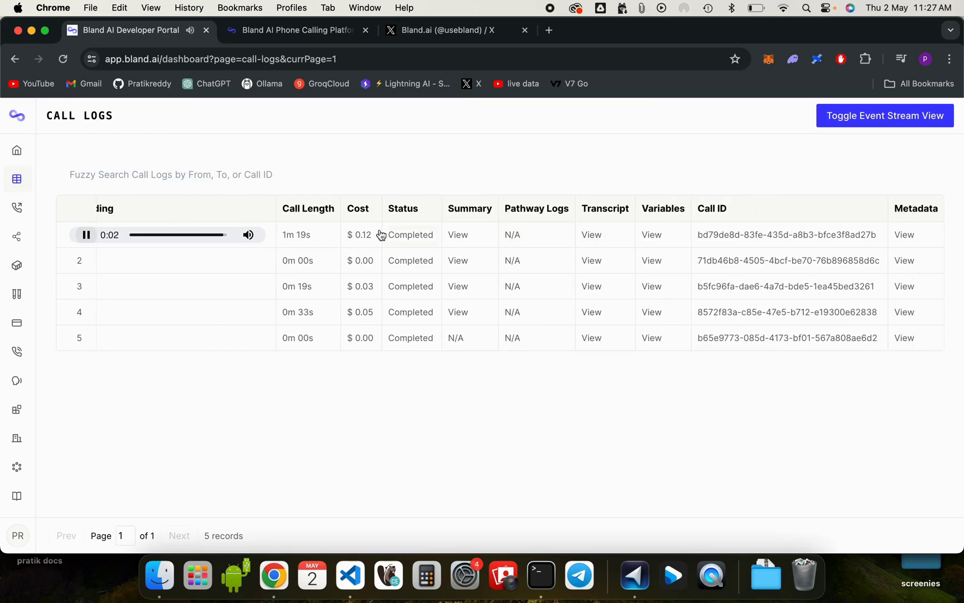
pyautogui.click(84, 237)
# Step: Scroll across the call log columns, including Call ID and Batch ID, to review the call
pyautogui.hscroll(10, 293, 266)
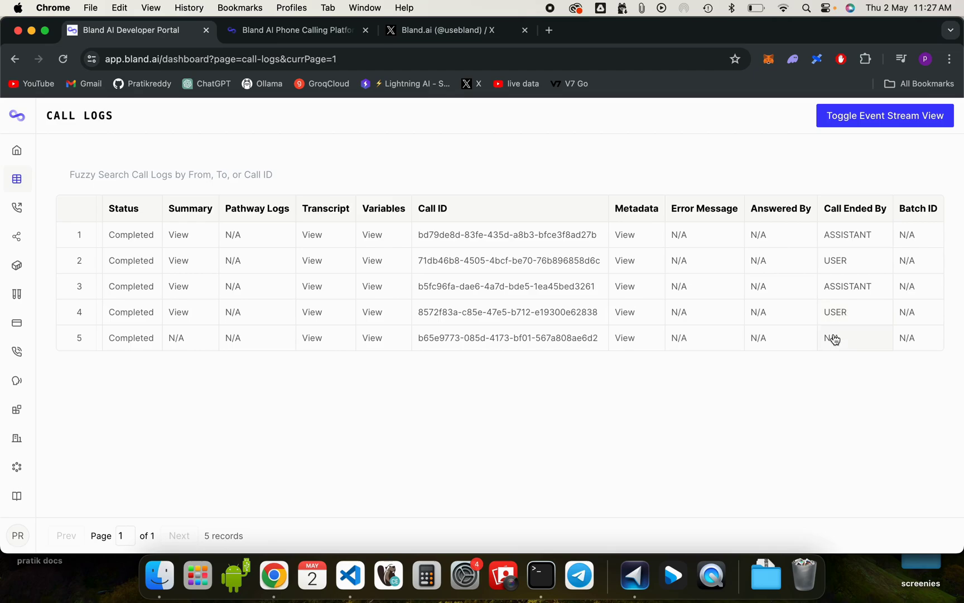
pyautogui.hscroll(-10, 614, 312)
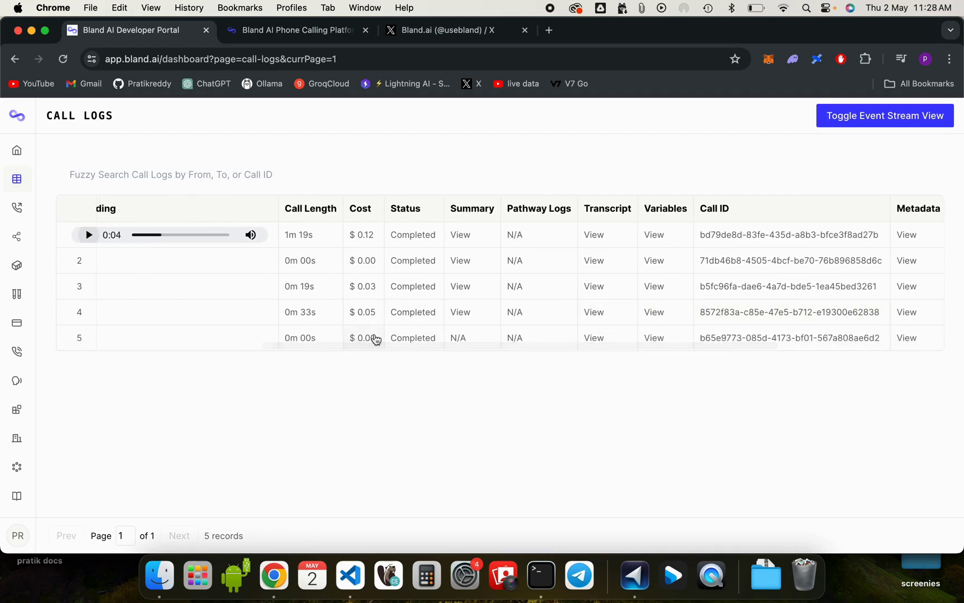
pyautogui.hscroll(-2, 377, 339)
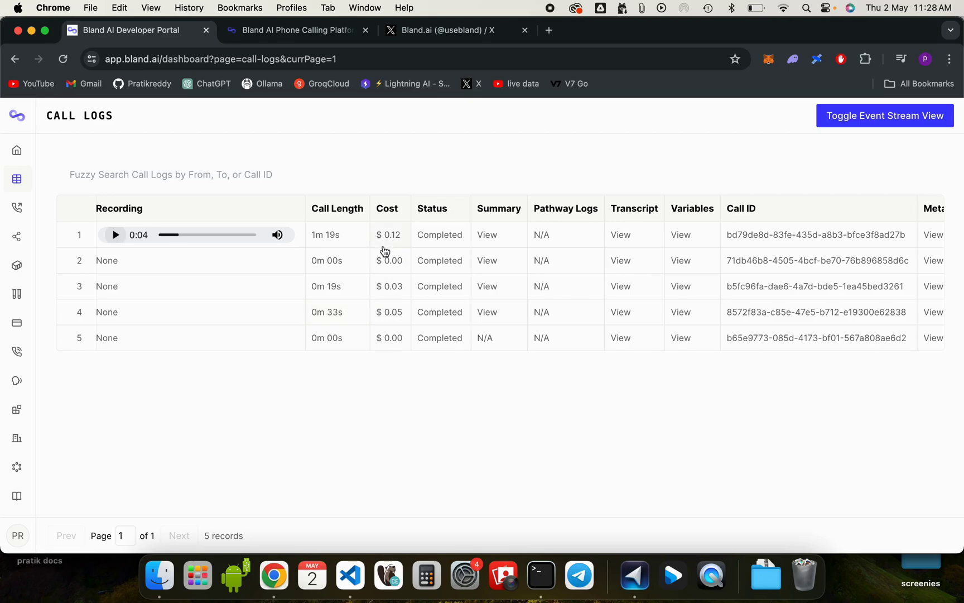
pyautogui.hscroll(-5, 385, 251)
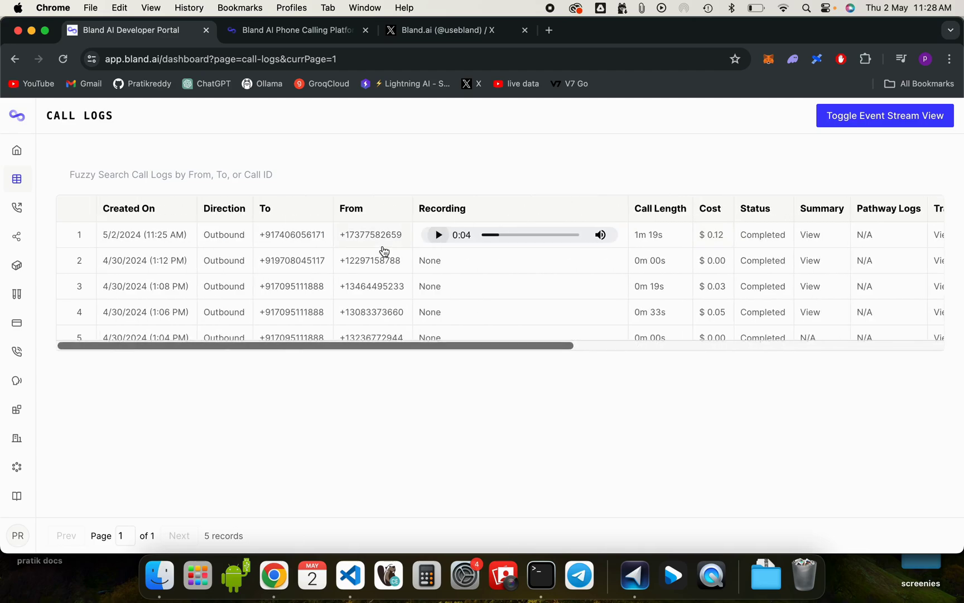
pyautogui.hscroll(1, 403, 264)
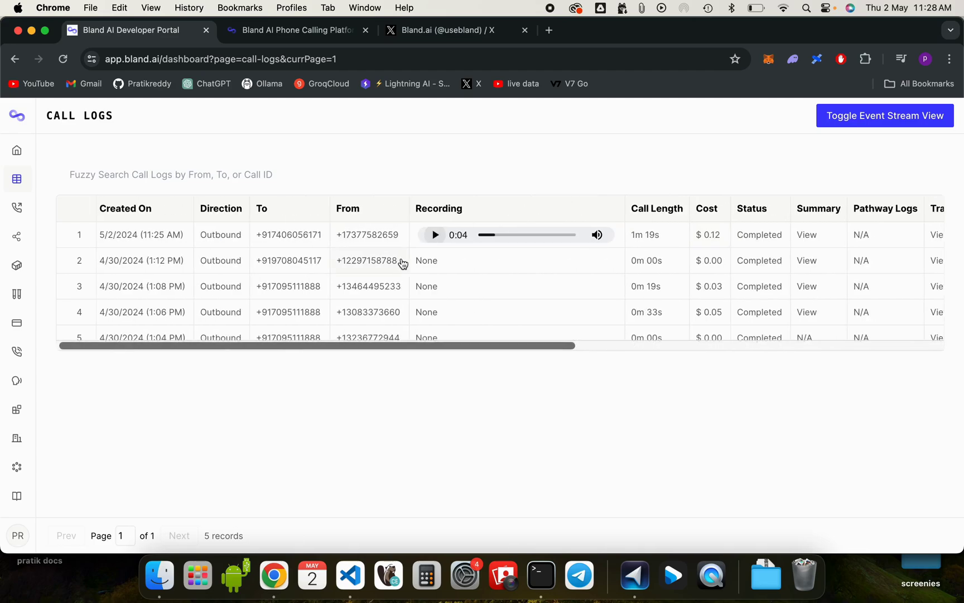
pyautogui.hscroll(1, 403, 264)
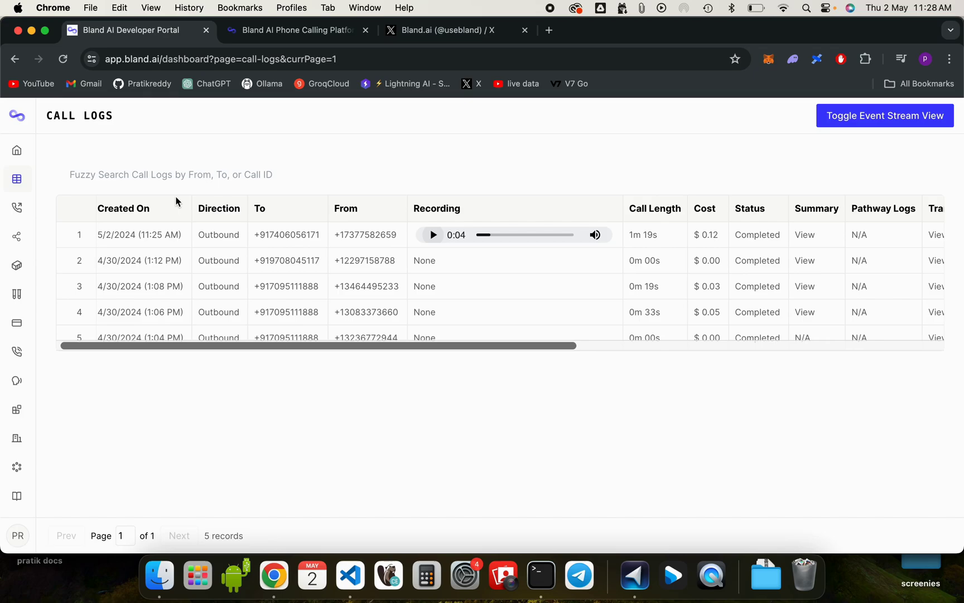
# Step: Look over the Send Call, Playground and Phone Numbers purchase pages
pyautogui.click(18, 210)
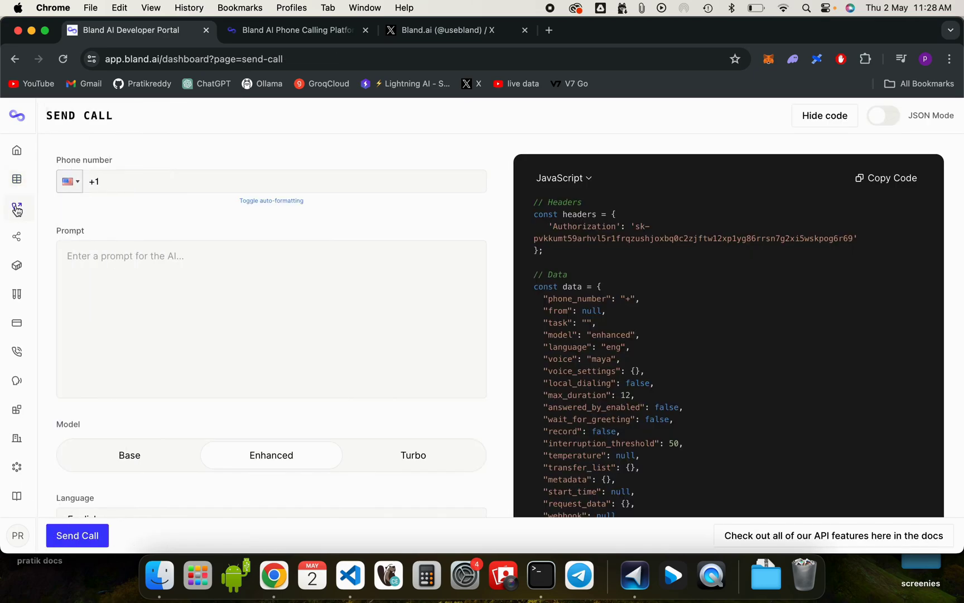
pyautogui.click(29, 295)
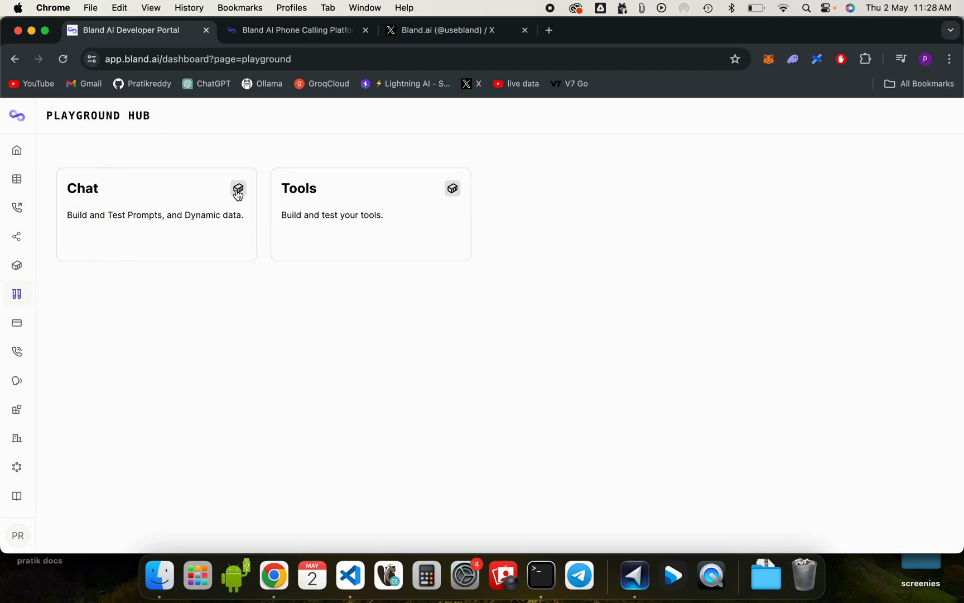
pyautogui.click(20, 358)
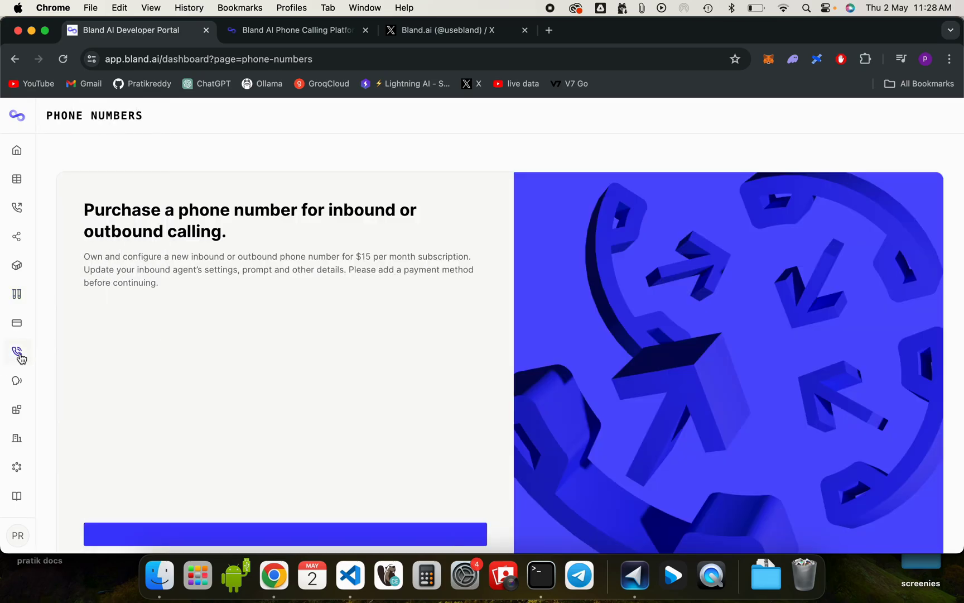
pyautogui.scroll(-2, 239, 301)
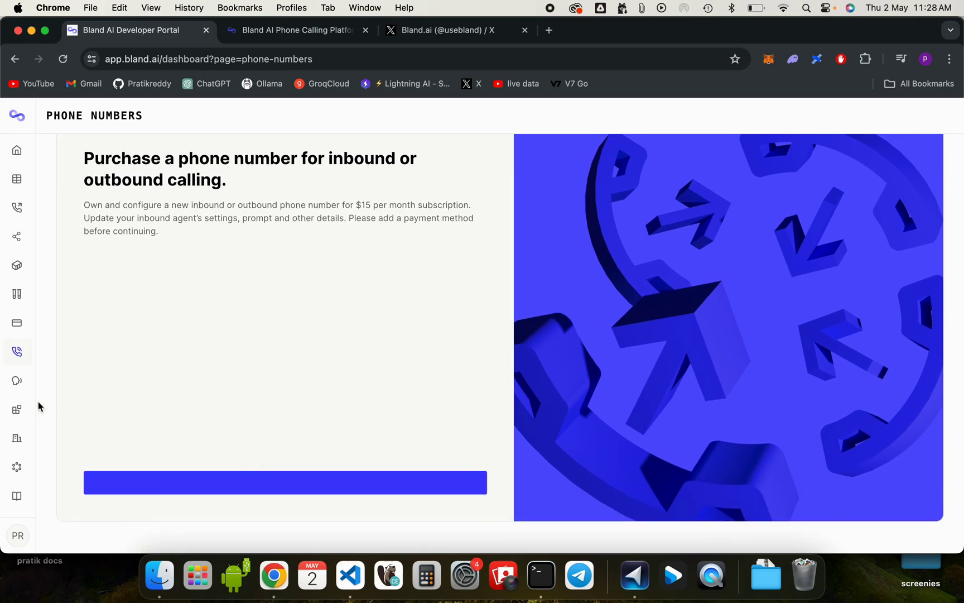
# Step: View Billing Details from the profile menu, then return to the Home dashboard
pyautogui.moveTo(20, 495)
pyautogui.click(36, 536)
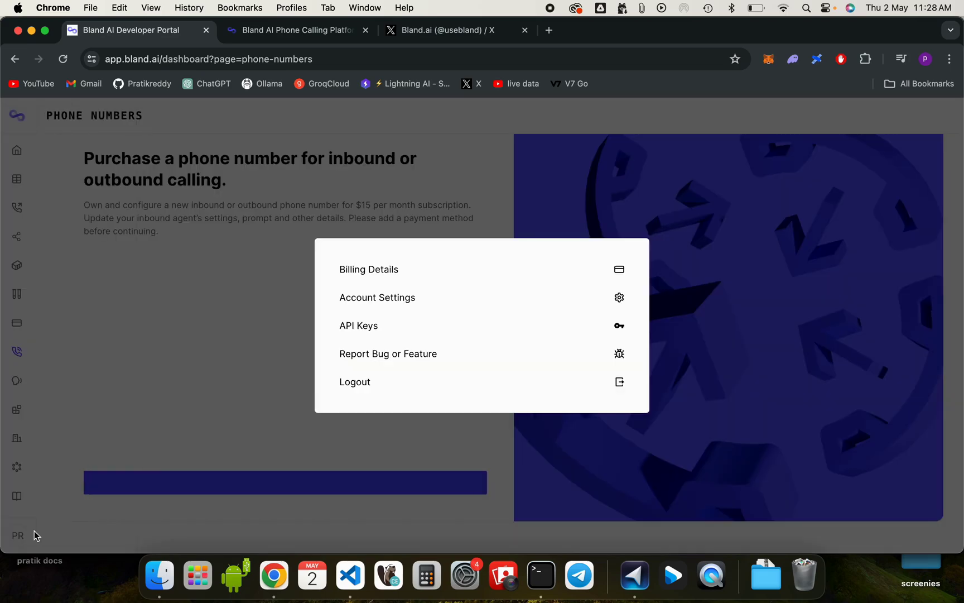
pyautogui.click(382, 274)
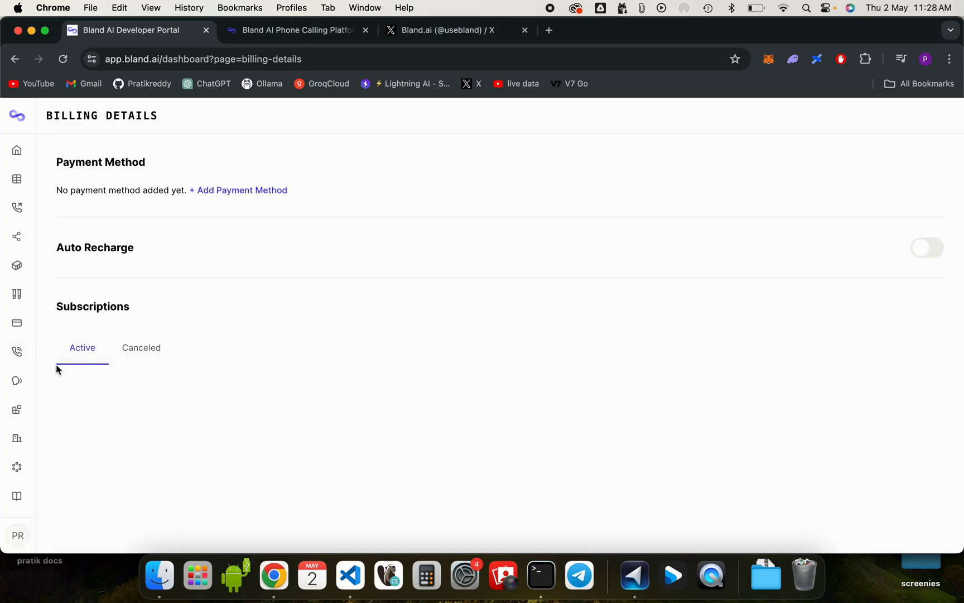
pyautogui.moveTo(14, 380)
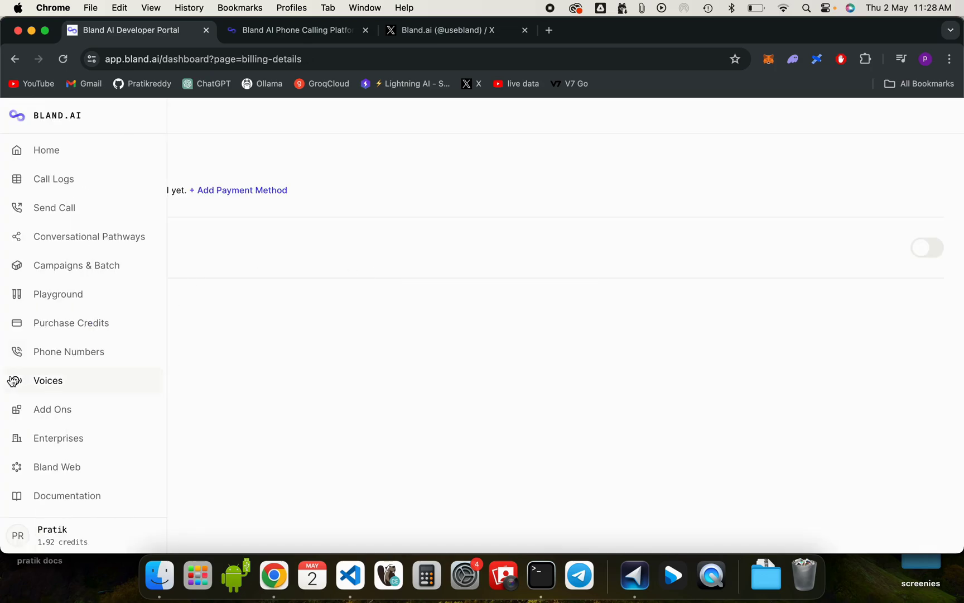
pyautogui.click(34, 156)
pyautogui.scroll(-1, 148, 283)
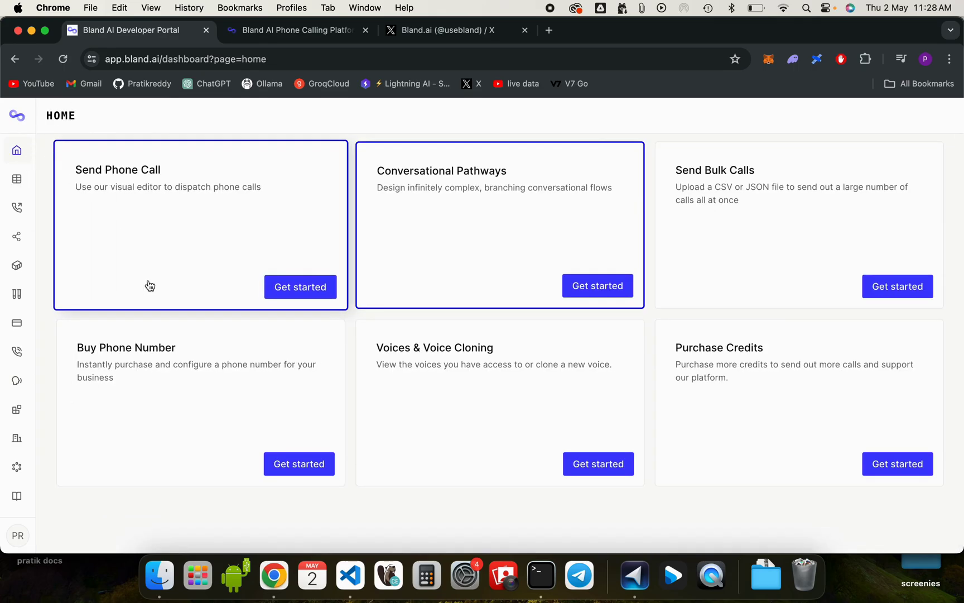